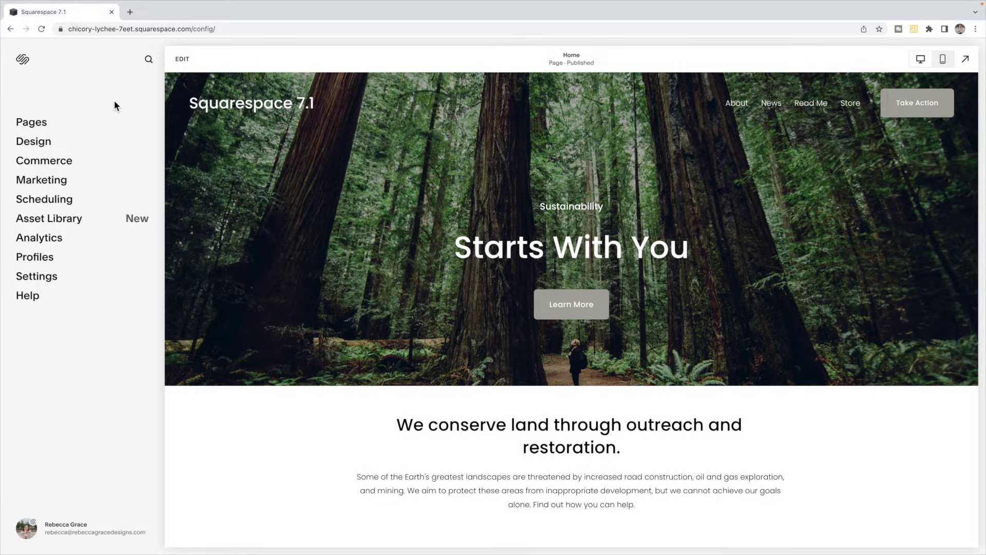
Look over the Home page and open it for editing
scroll(386, 155, down, 4)
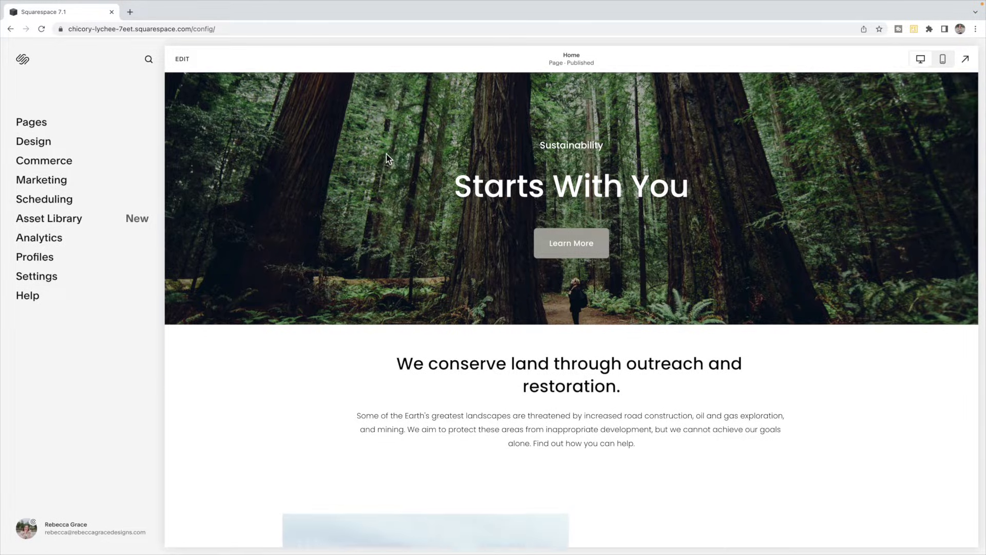
scroll(386, 155, down, 1)
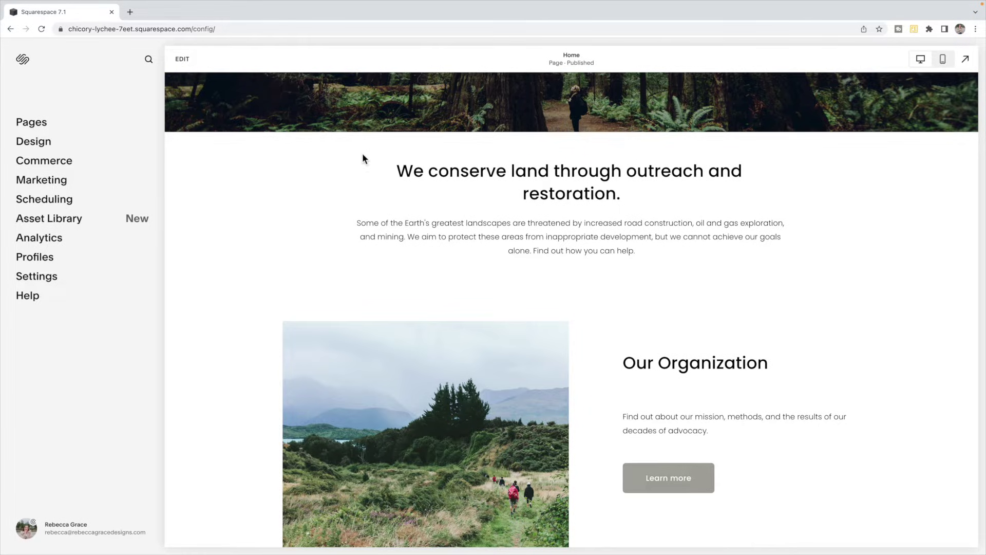
scroll(362, 158, up, 5)
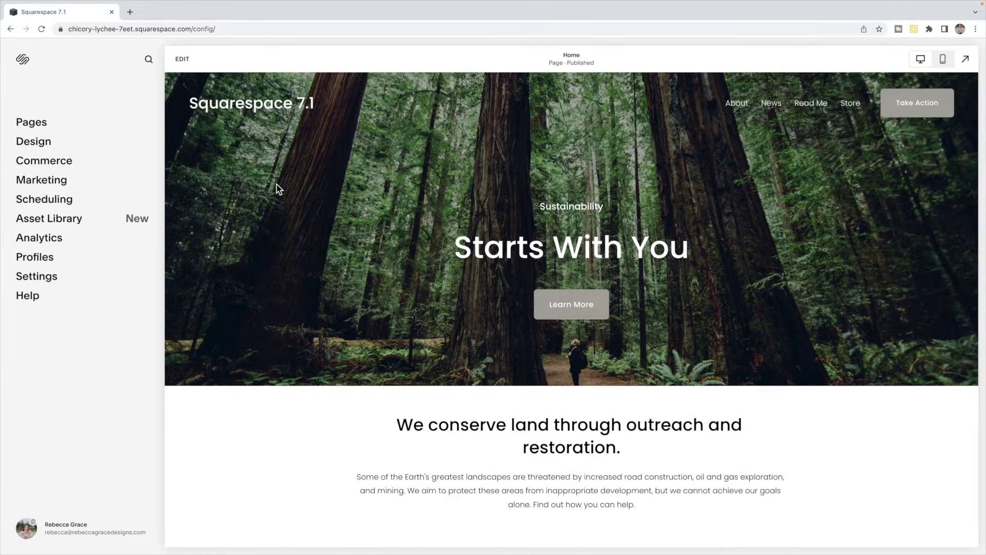
click(183, 59)
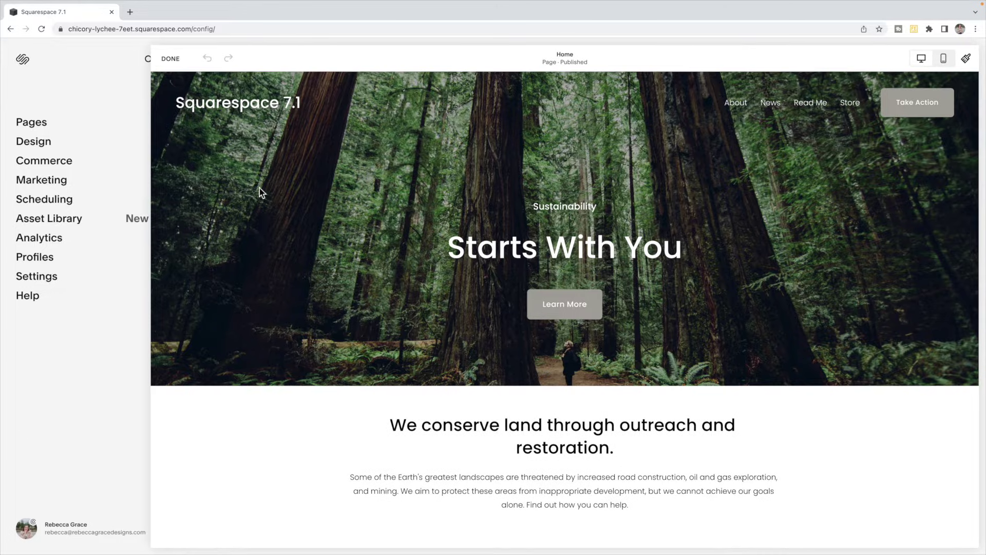
Insert the Images section with a two-column grid of four portrait photos below the "We conserve land through outreach and restoration" section
scroll(260, 188, down, 4)
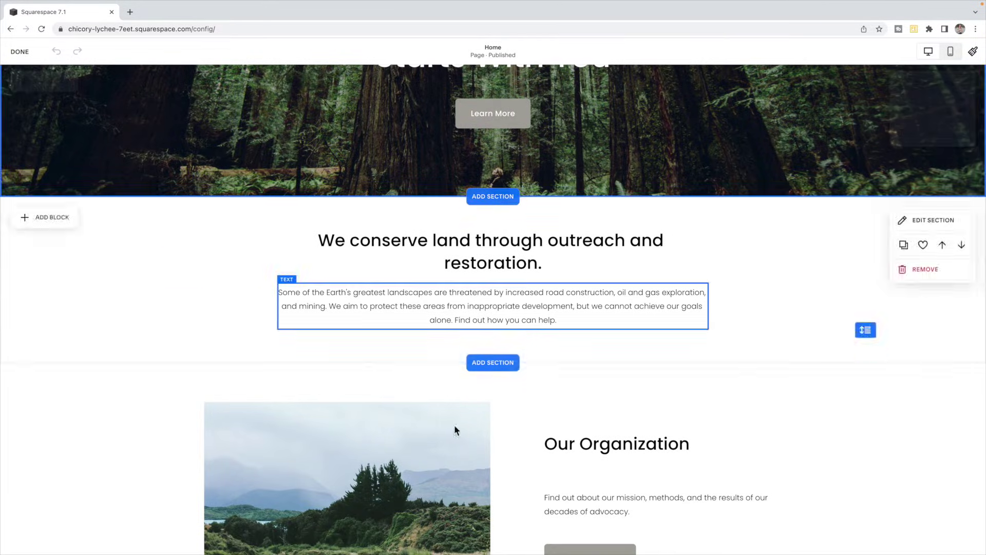
click(493, 362)
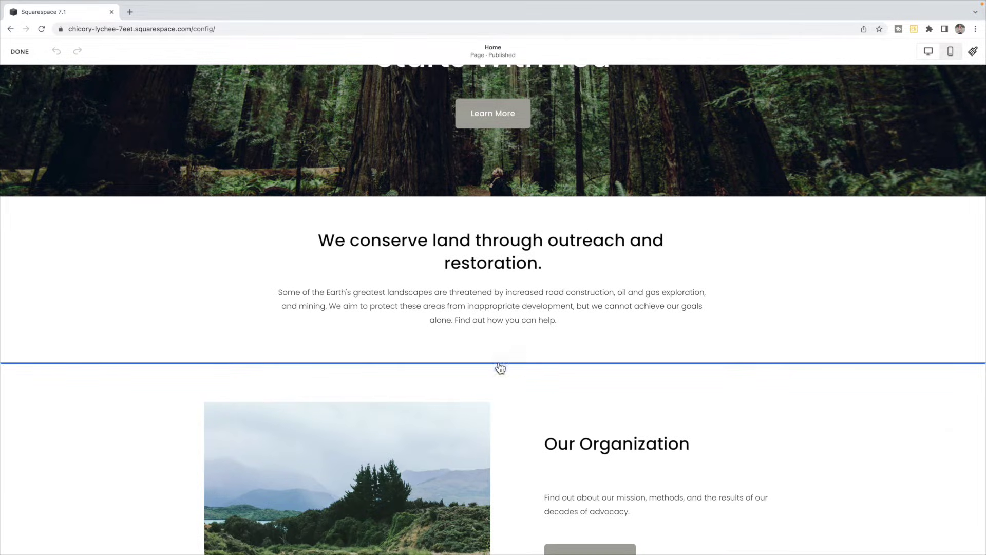
scroll(216, 302, down, 3)
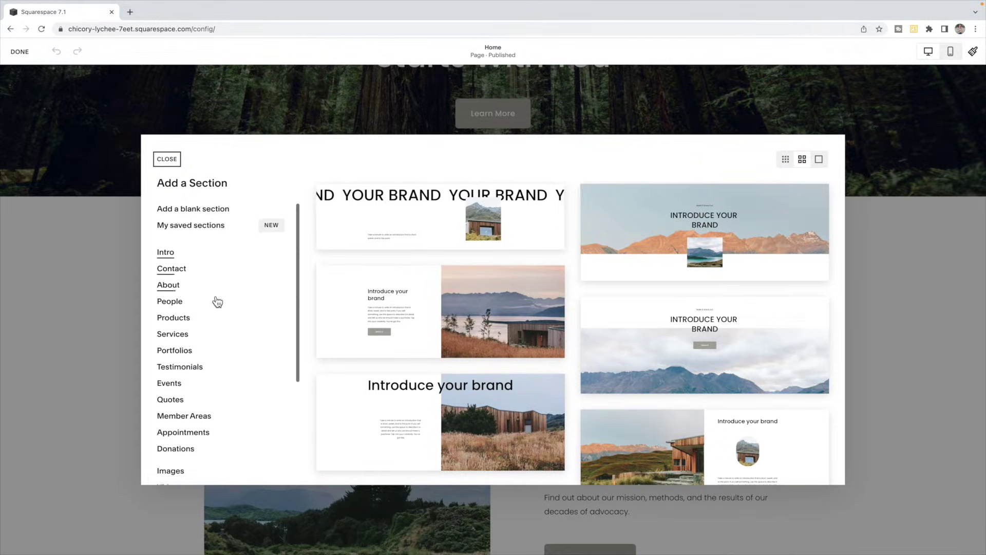
click(173, 311)
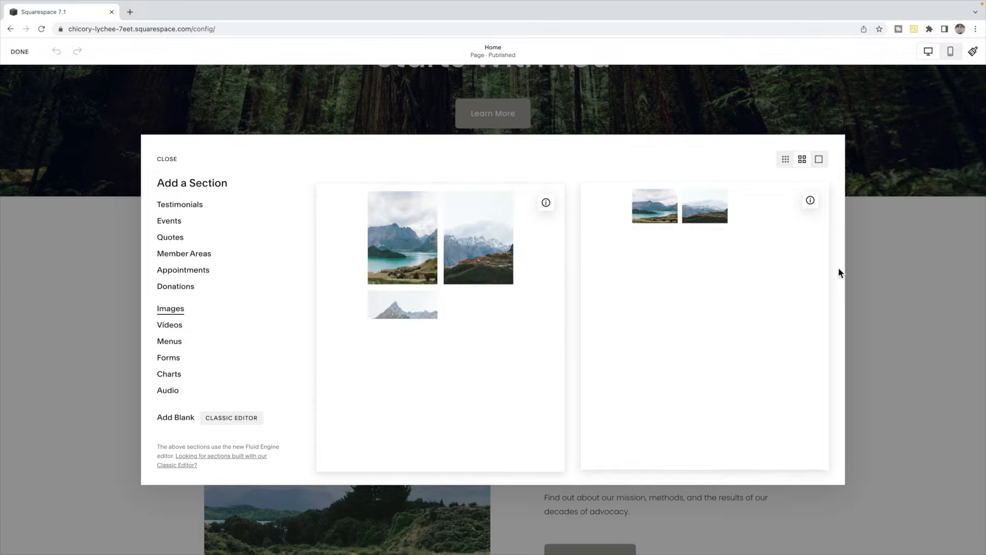
scroll(623, 336, down, 4)
scroll(622, 337, down, 10)
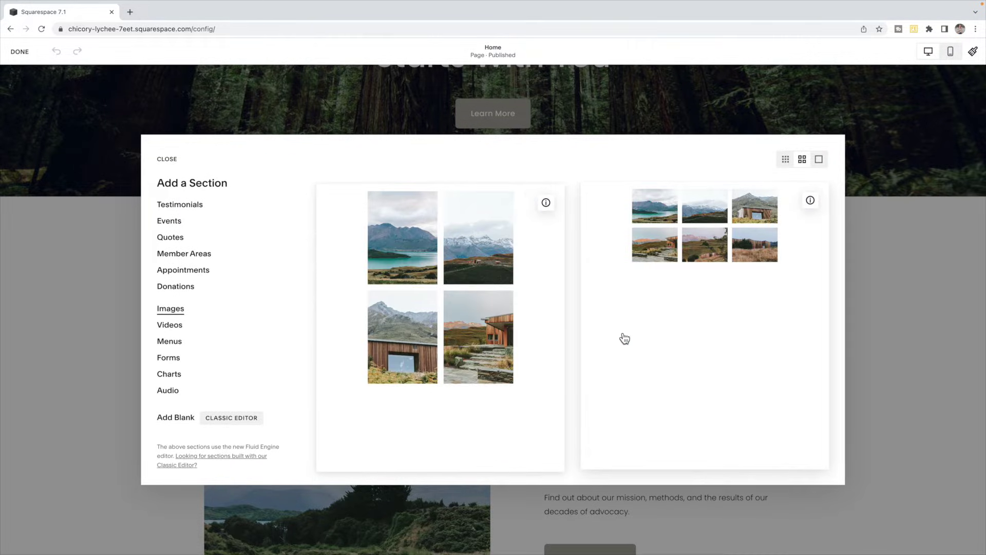
click(454, 293)
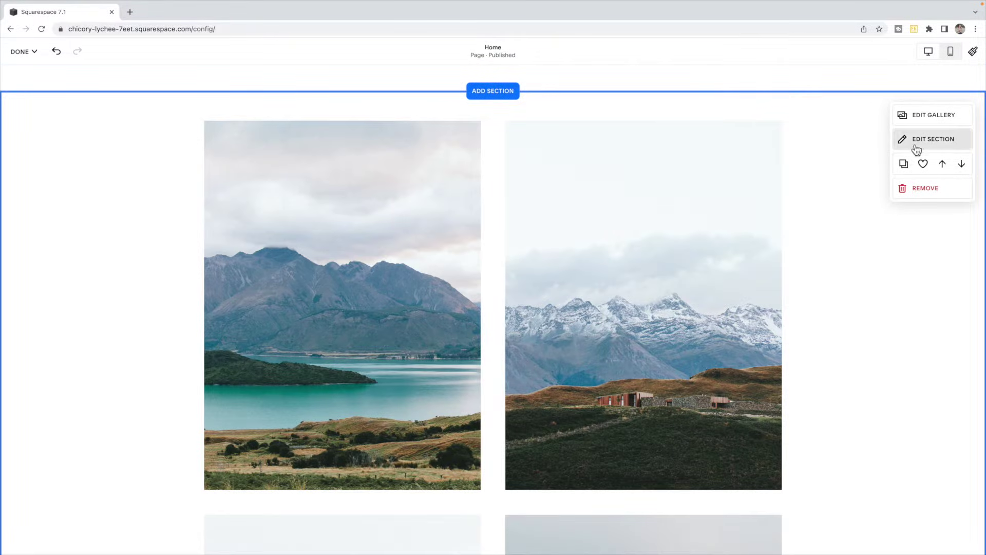
Review the description and link fields for the first image in the new gallery
click(921, 123)
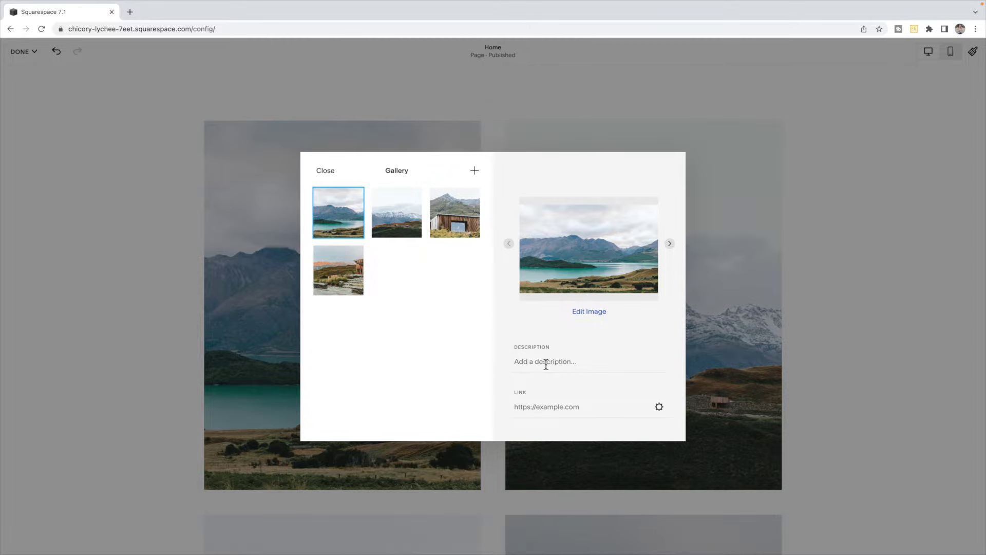
click(548, 411)
click(326, 170)
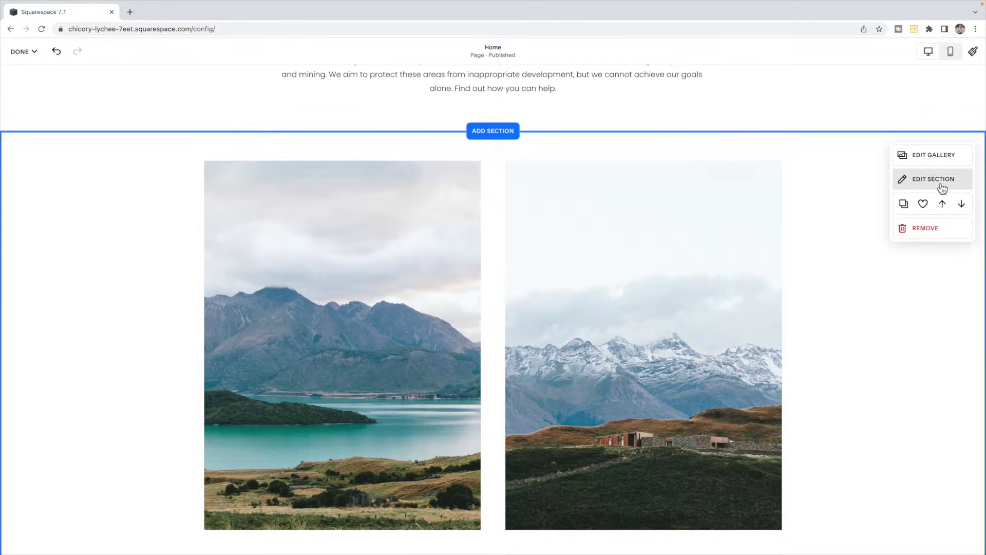
Change the gallery section's type to Slideshow: Reel
click(942, 188)
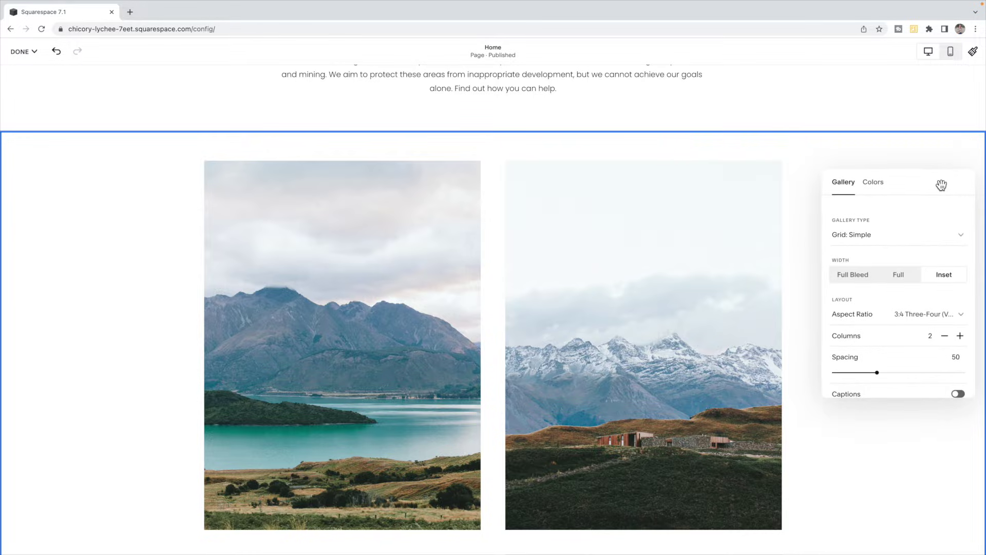
click(892, 236)
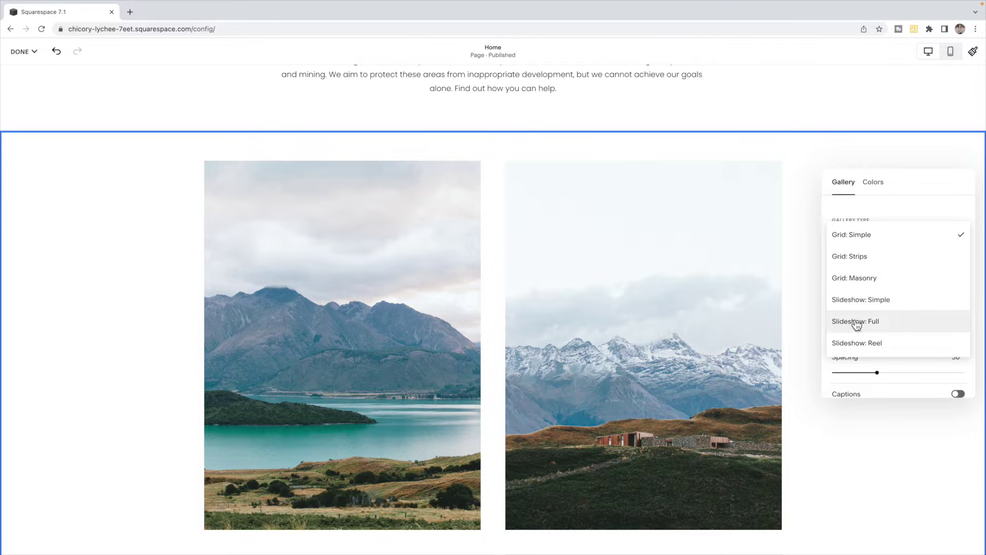
click(870, 346)
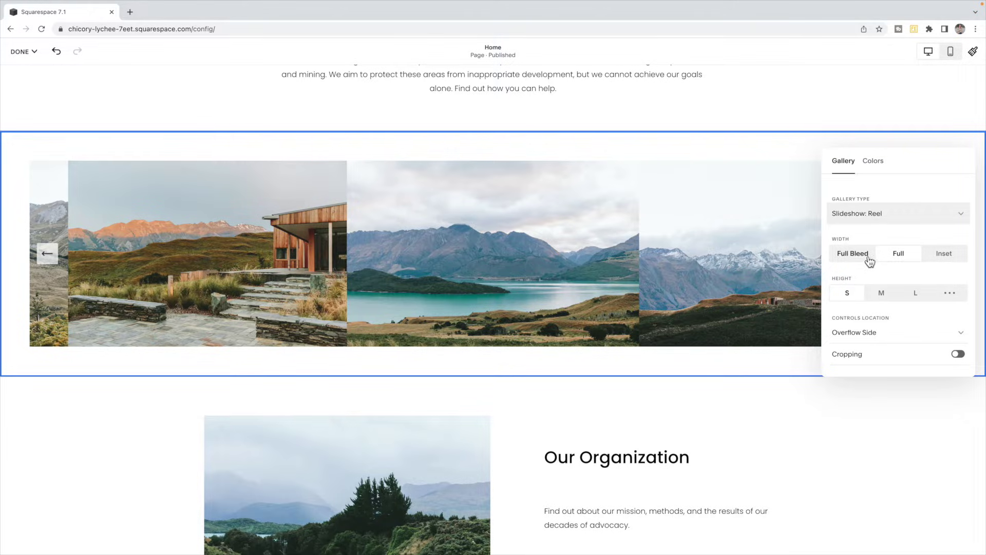
Try the Inset and Full Bleed widths on the reel gallery and return it to Full
click(948, 258)
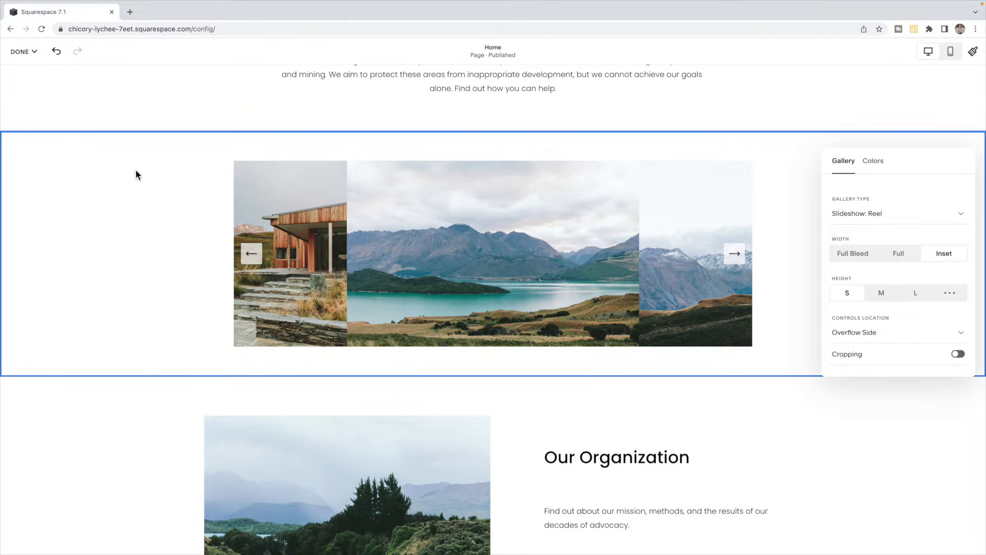
click(851, 254)
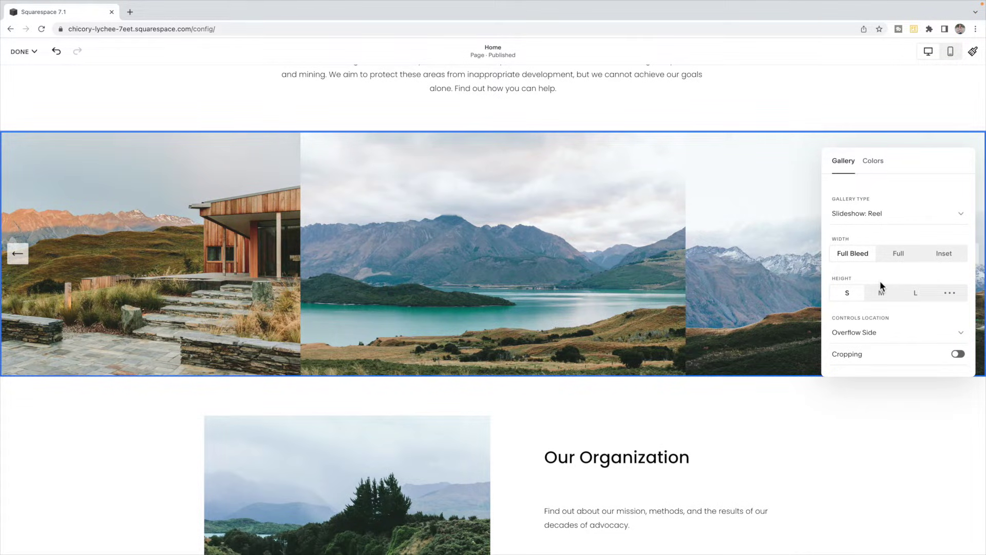
scroll(905, 309, down, 2)
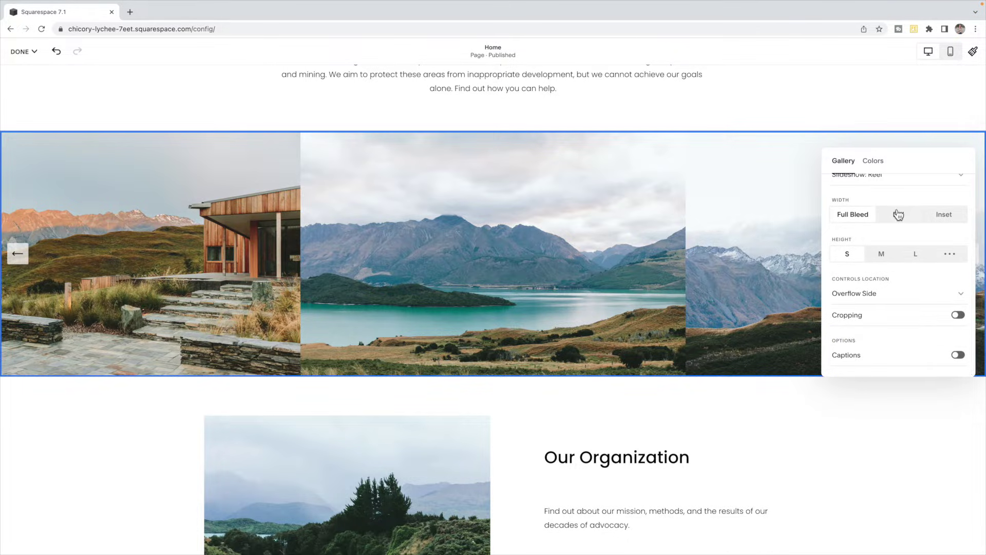
click(899, 214)
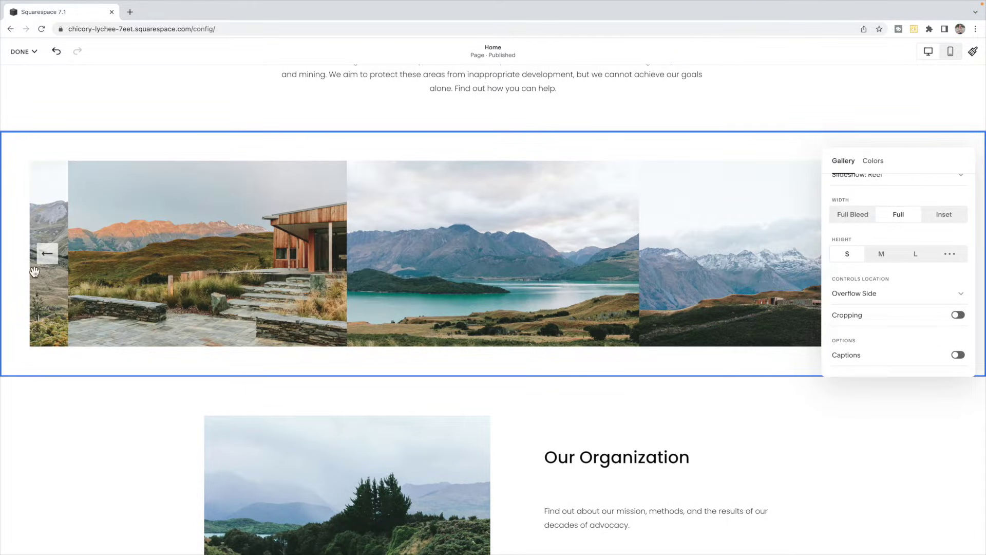
Try the Side location for the slideshow controls and return them to Overflow Side
click(891, 299)
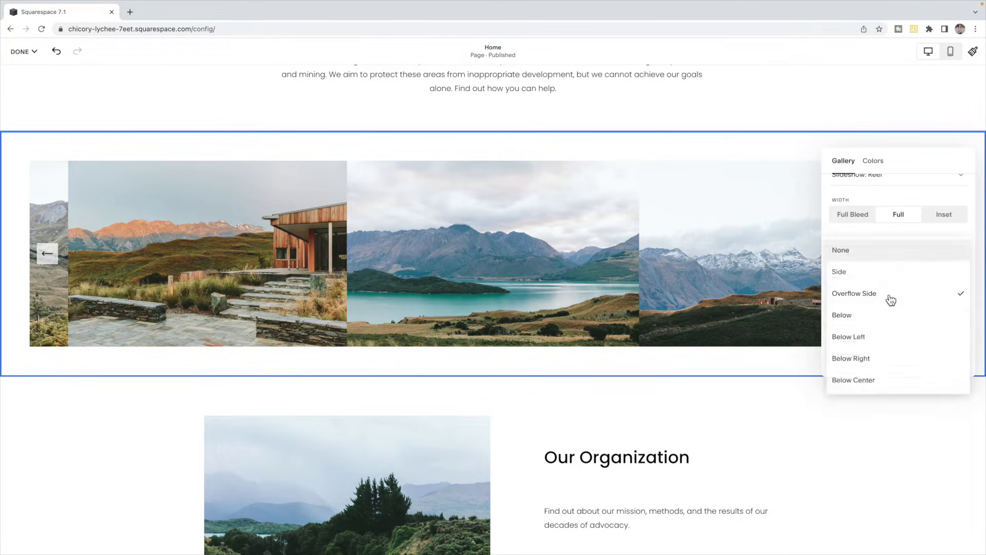
click(858, 273)
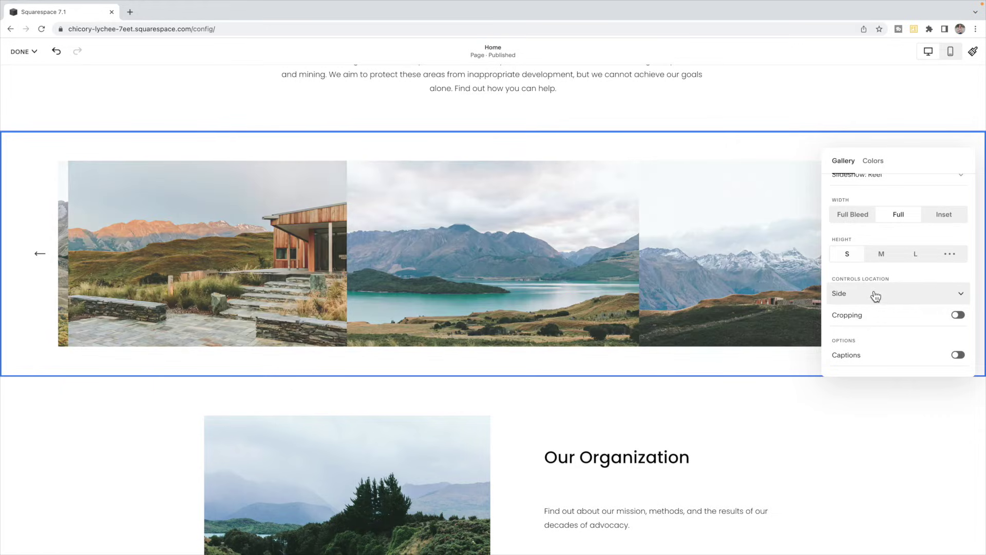
click(880, 299)
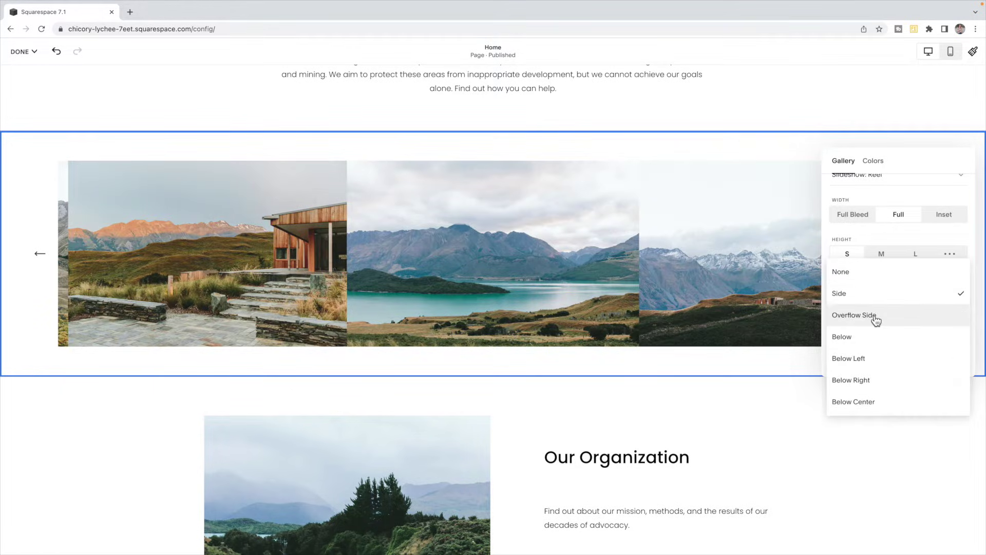
click(877, 316)
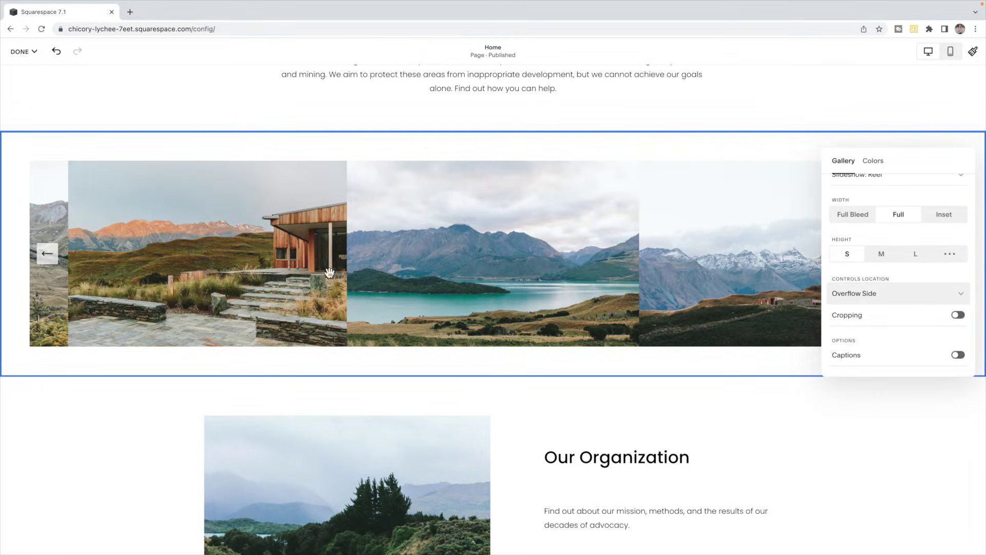
Try the Below location for the slideshow controls, and settle on Below Center
click(873, 302)
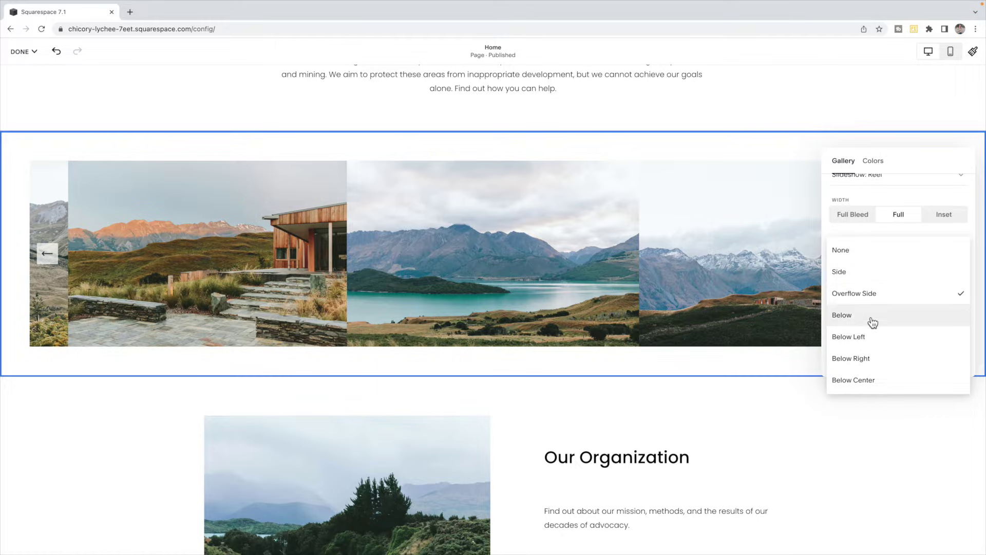
click(873, 322)
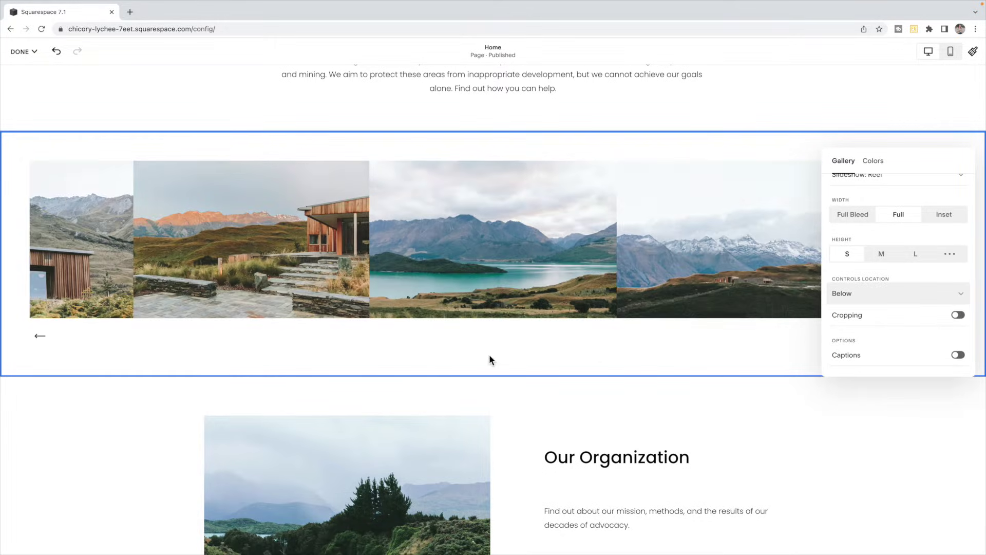
click(874, 300)
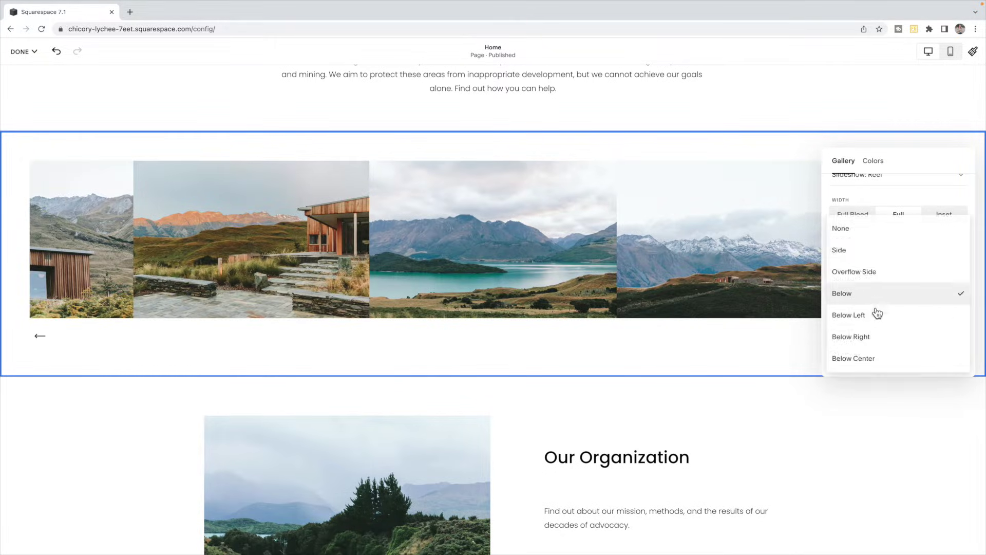
click(882, 367)
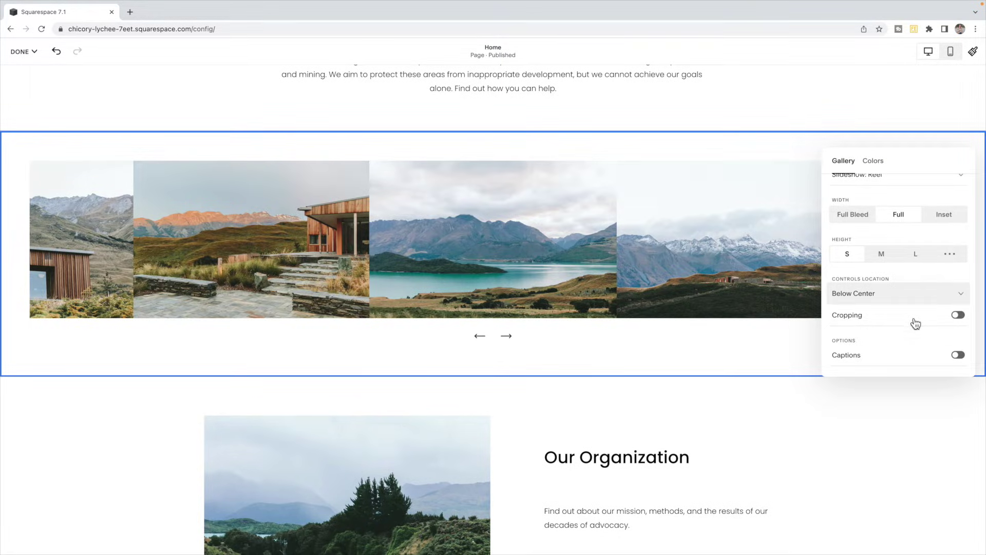
Try cropping and captions on the reel gallery, switching each option back off
click(960, 317)
click(961, 316)
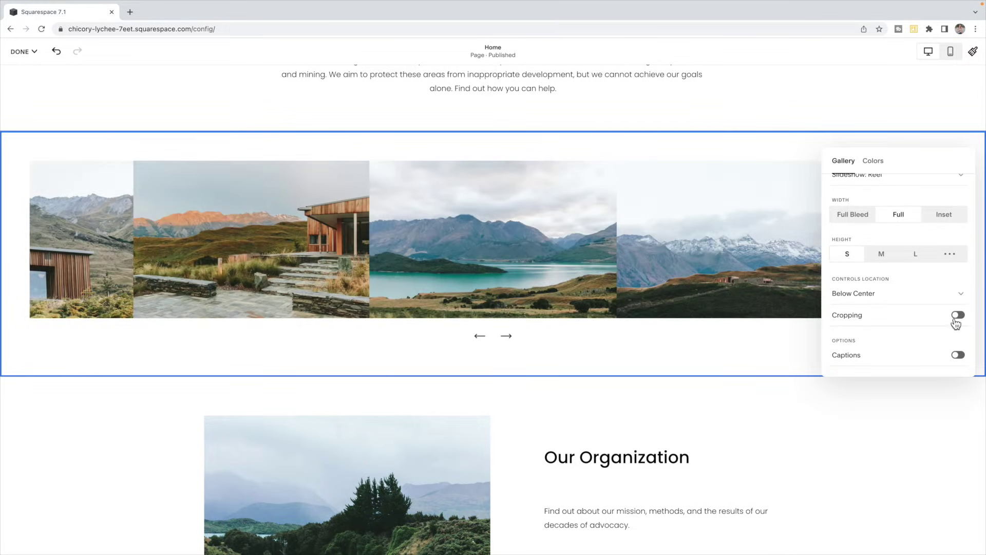
click(961, 357)
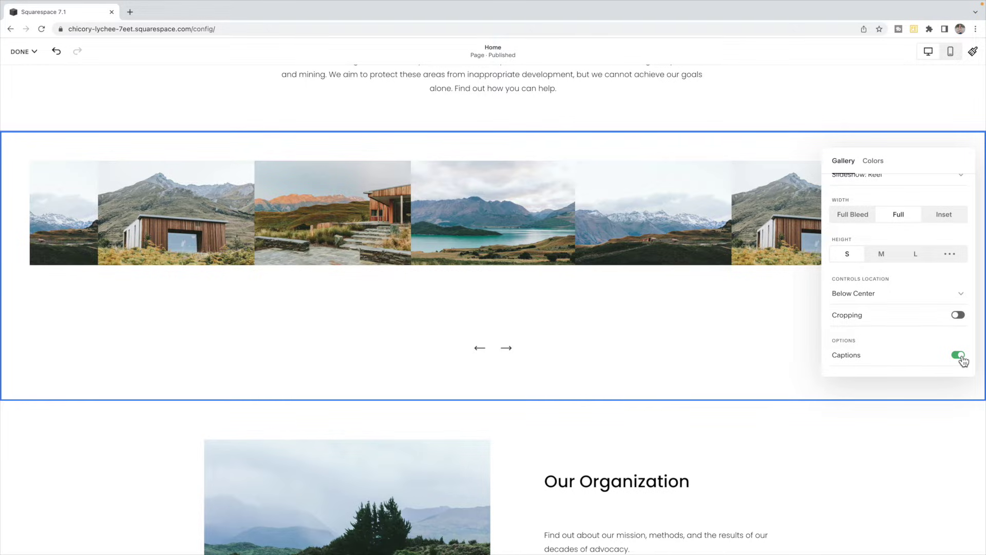
click(958, 355)
Examine the section's color themes and gallery options, then close the settings and check the reel on the page
click(877, 161)
scroll(935, 267, down, 4)
scroll(933, 288, up, 4)
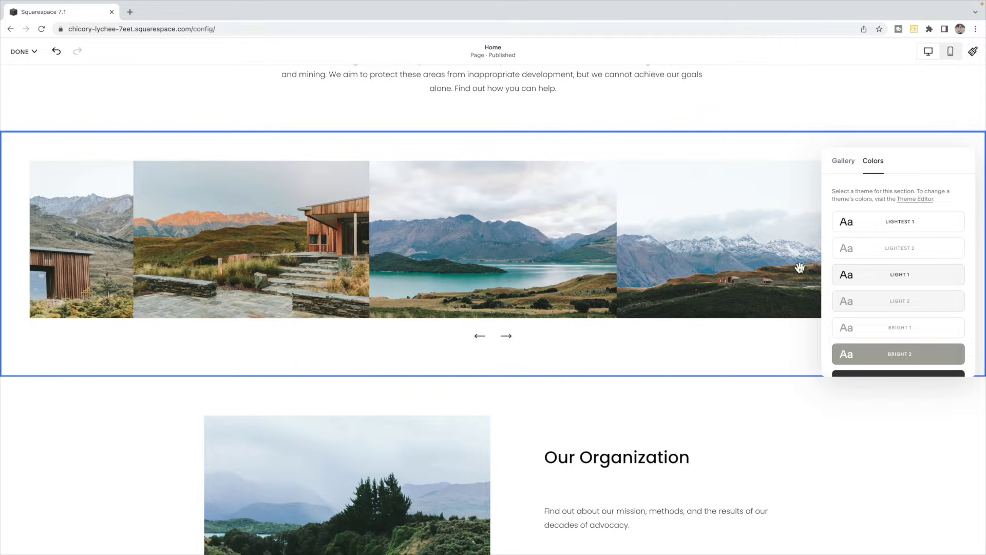
click(845, 162)
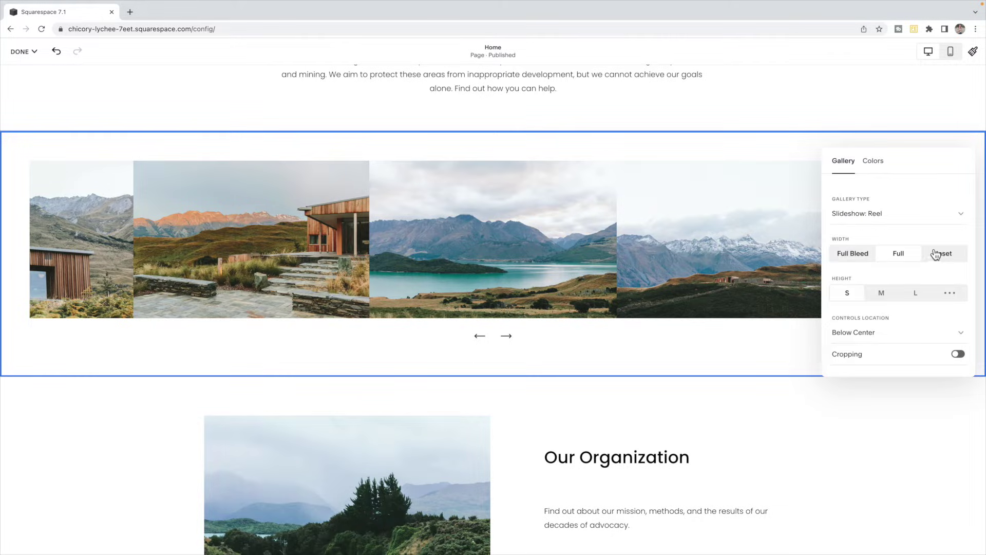
scroll(936, 255, down, 2)
scroll(936, 256, up, 2)
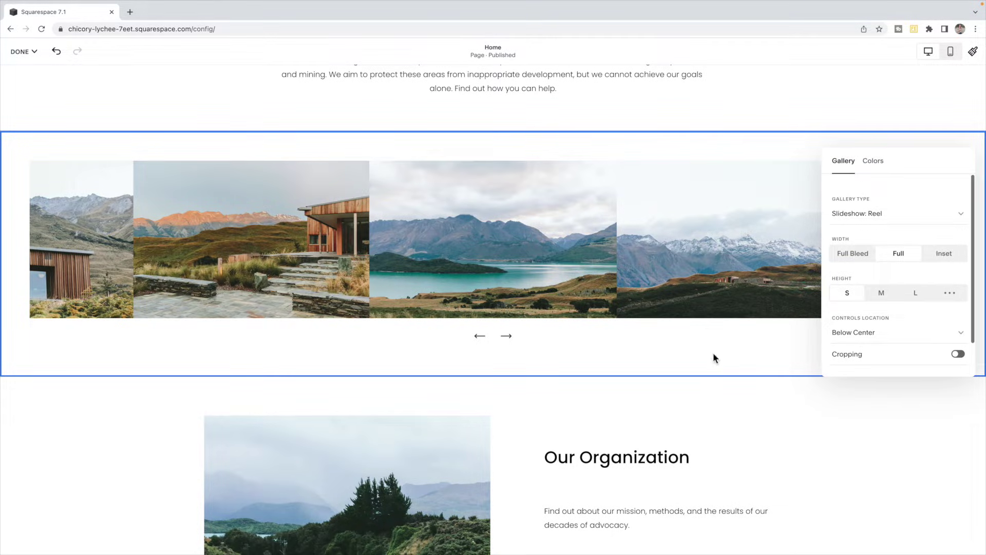
click(715, 351)
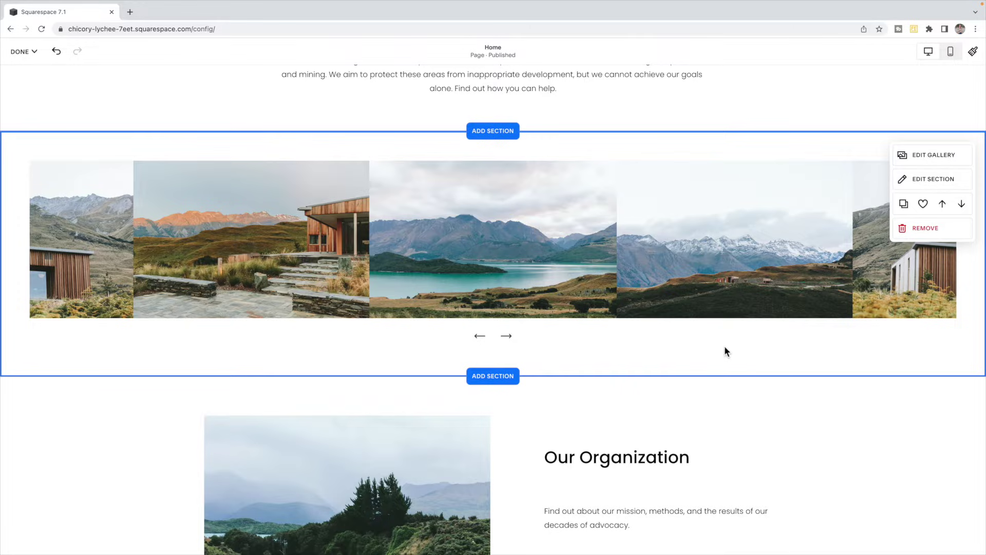
scroll(724, 347, down, 1)
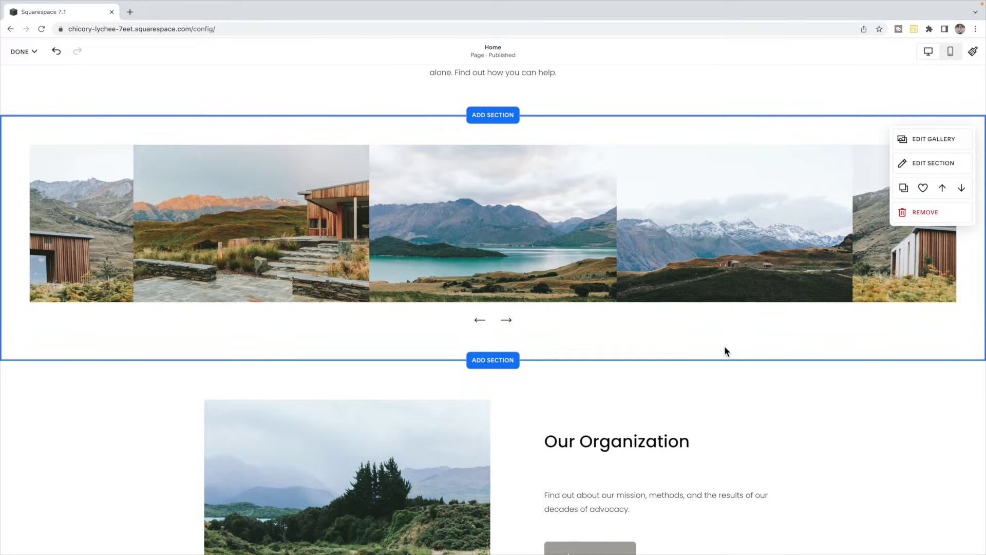
scroll(724, 351, up, 3)
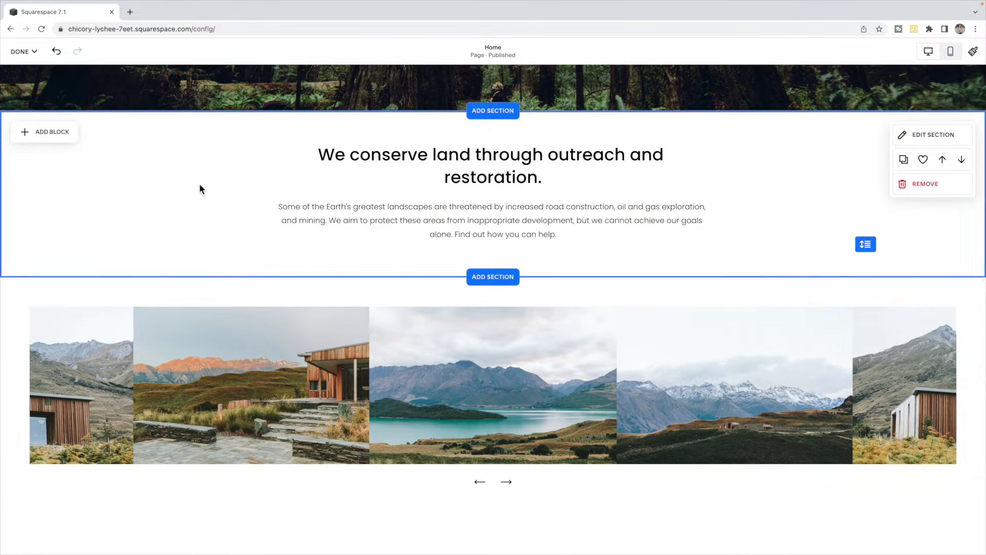
Add a Summary block beneath the intro paragraph in the "We conserve land" section
click(26, 132)
scroll(60, 205, down, 2)
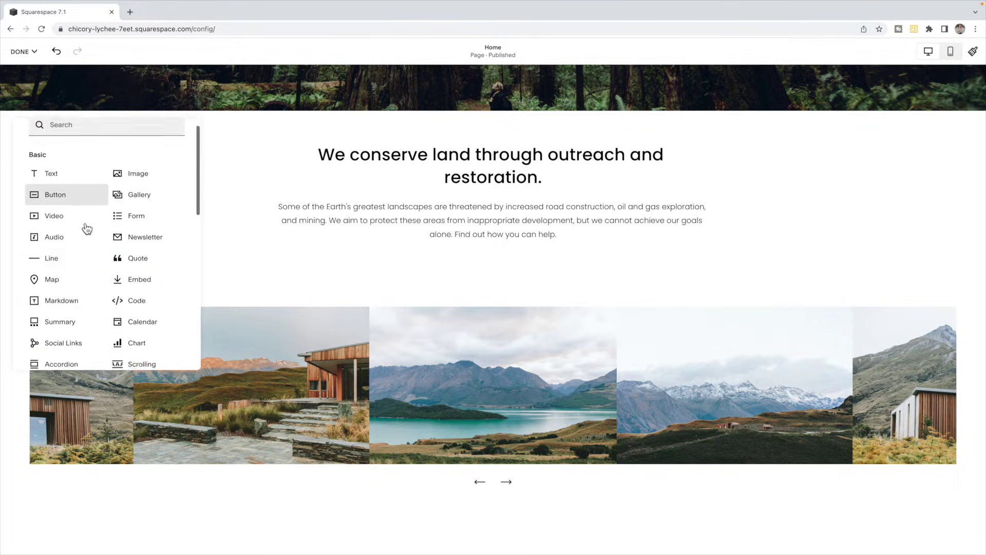
drag(65, 297, 190, 322)
scroll(228, 316, down, 1)
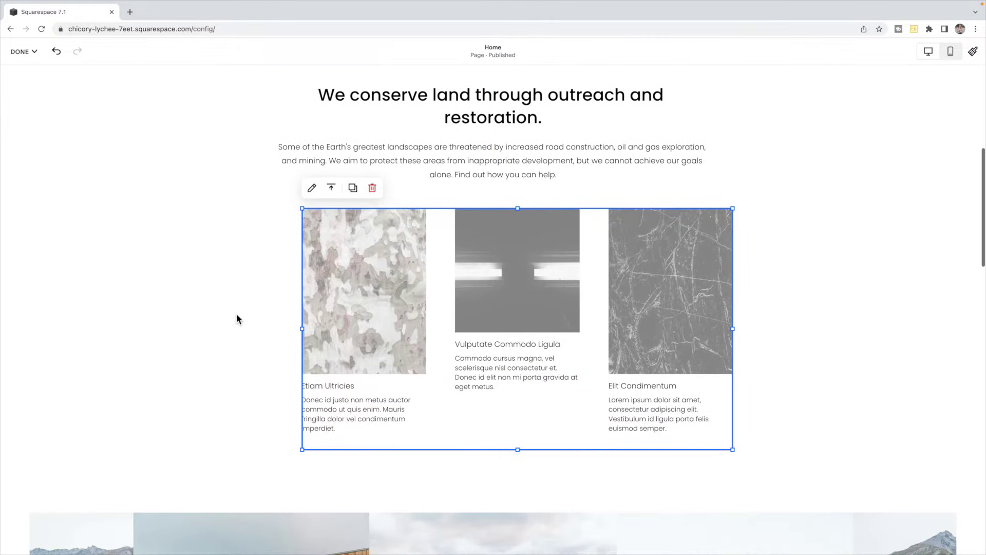
Try stretching the Summary block across the full page width, and settle on a narrower block centered under the intro text
drag(304, 331, 3, 304)
drag(732, 327, 981, 327)
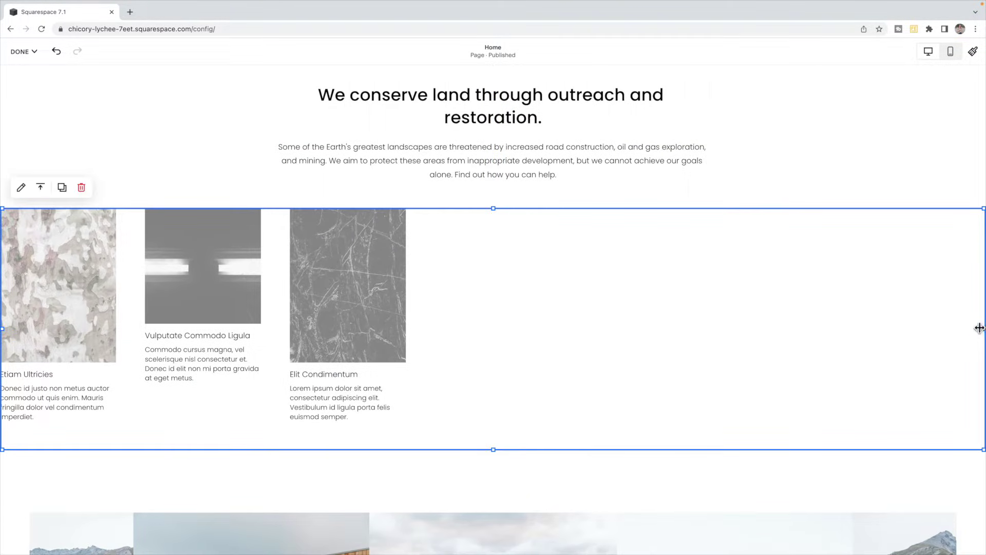
drag(3, 329, 206, 315)
drag(920, 266, 724, 269)
drag(637, 328, 769, 328)
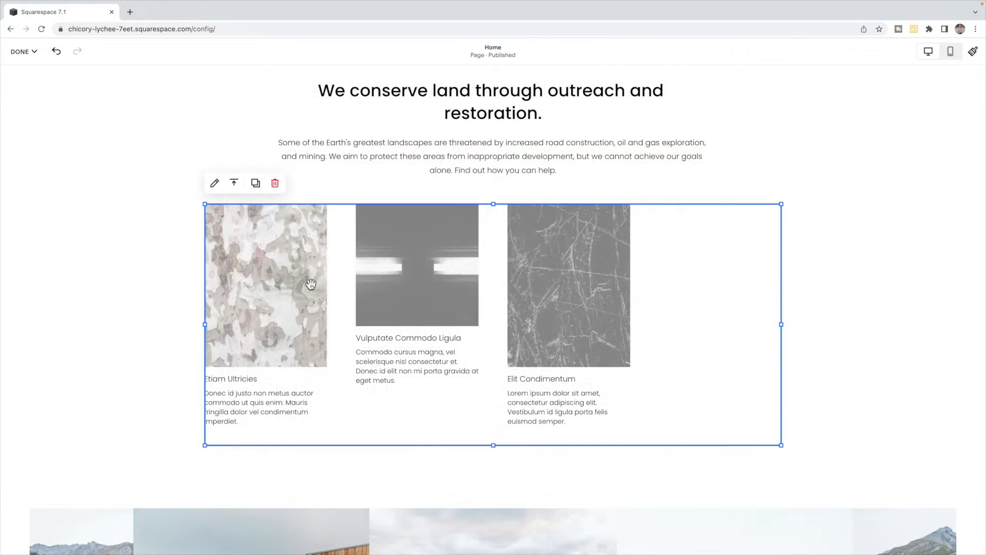
Set the Store page as the content source of the Summary block
click(214, 183)
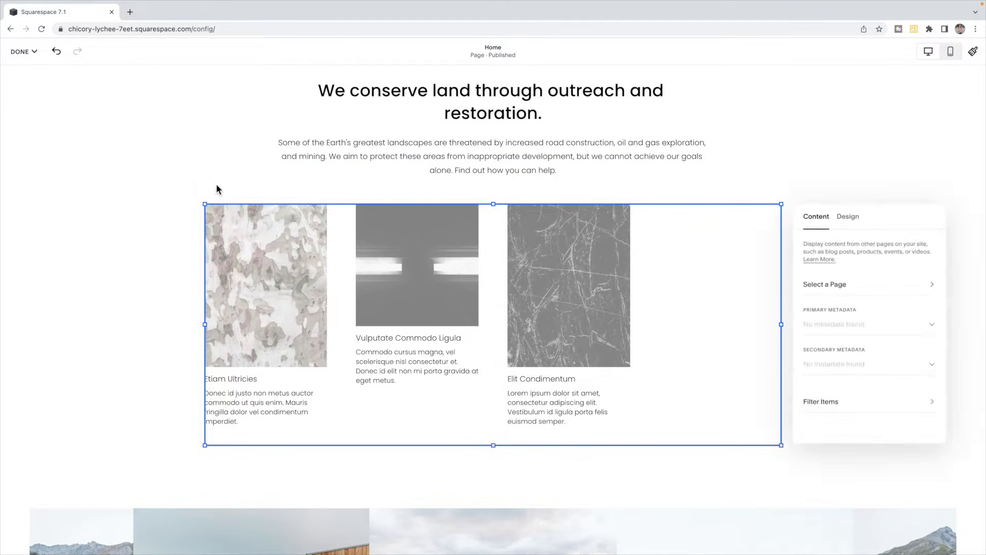
click(871, 287)
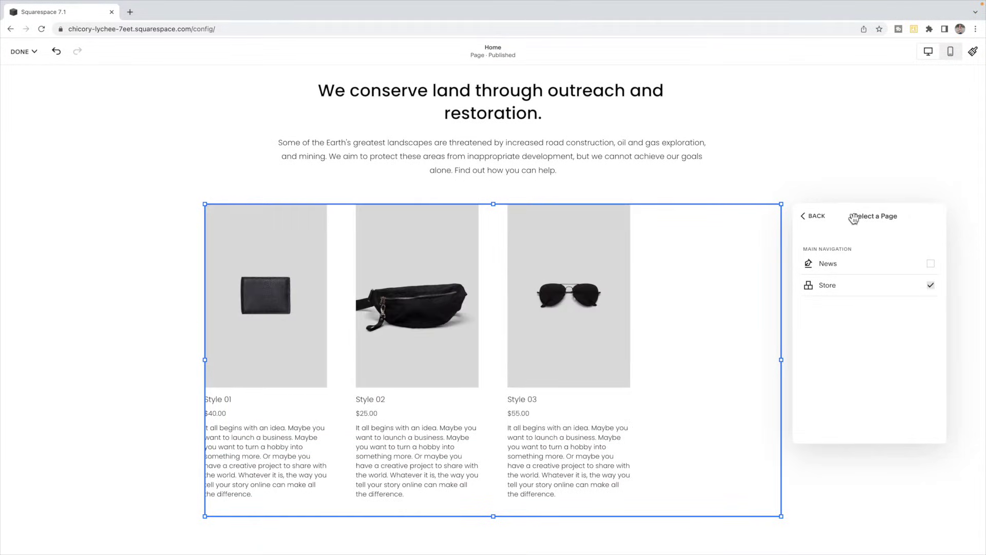
click(817, 217)
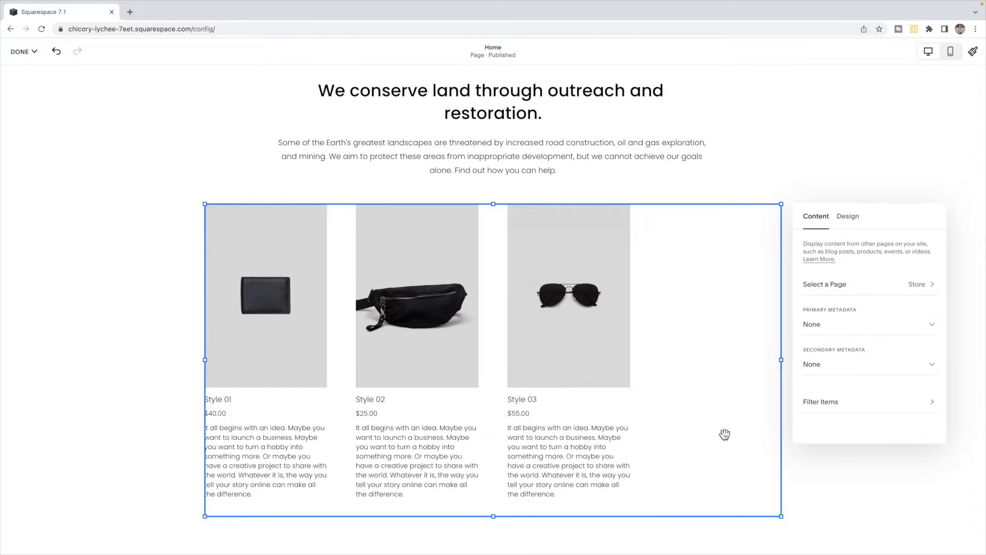
Examine the Summary block's primary metadata choices and item filter options
click(884, 328)
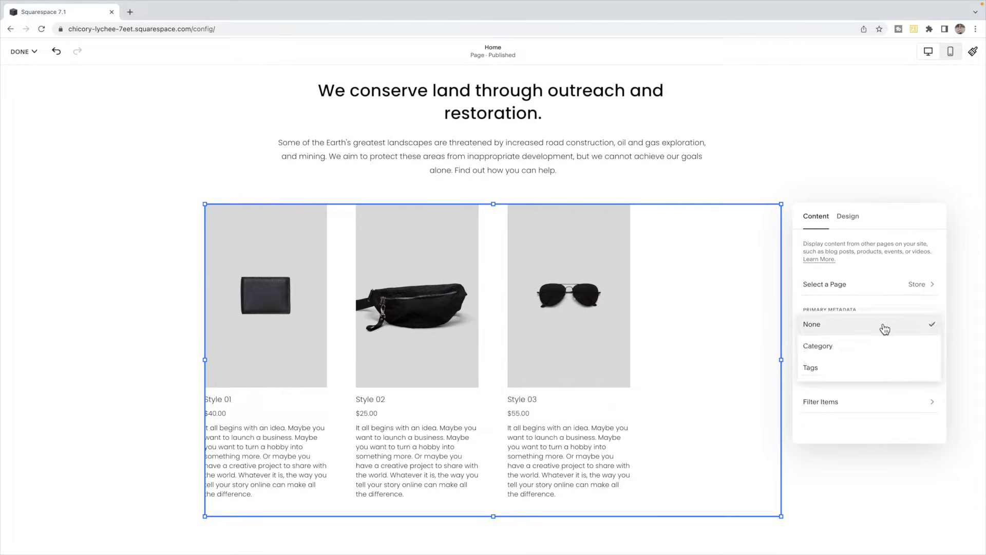
click(882, 304)
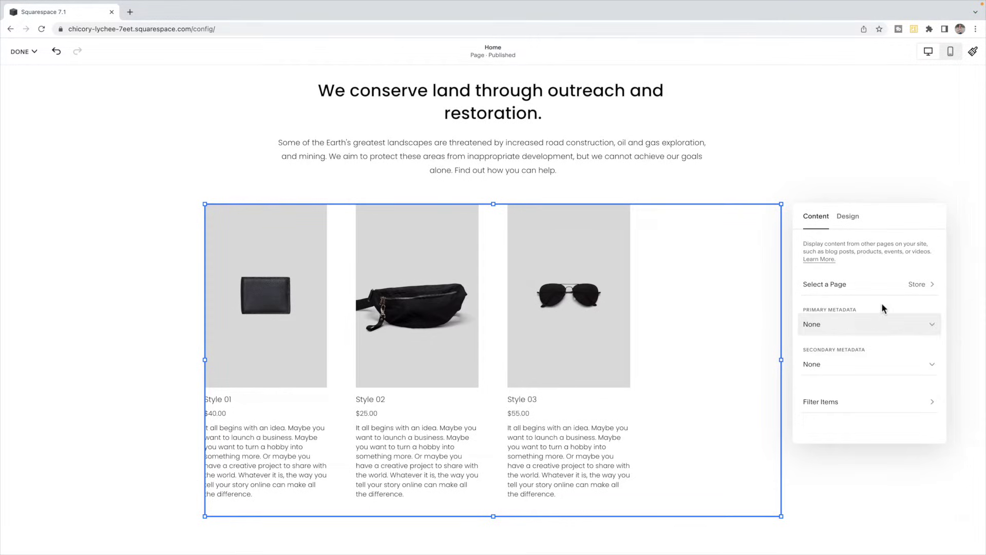
click(860, 406)
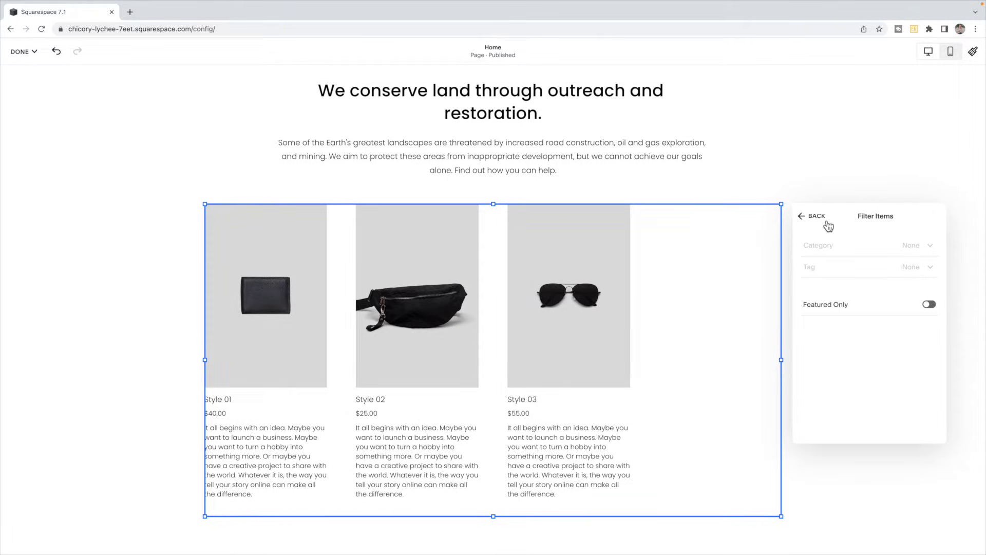
click(827, 220)
Switch the Summary block's design to Carousel and set the number of items to 30
click(848, 217)
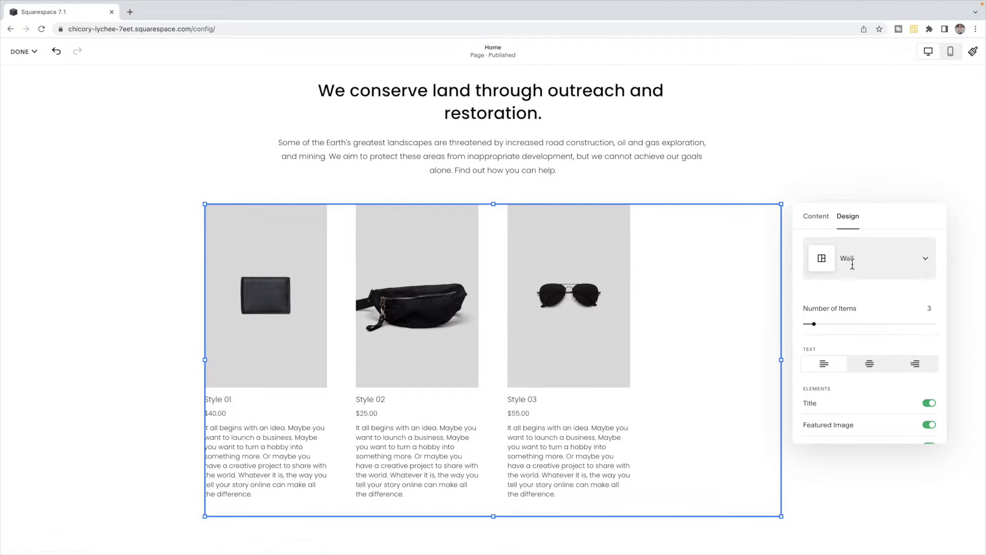
click(920, 261)
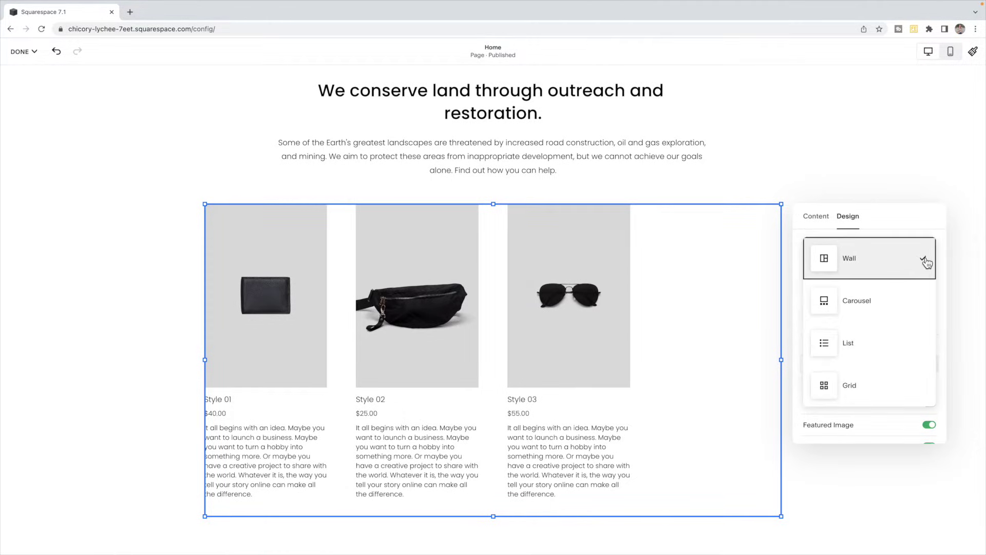
click(867, 304)
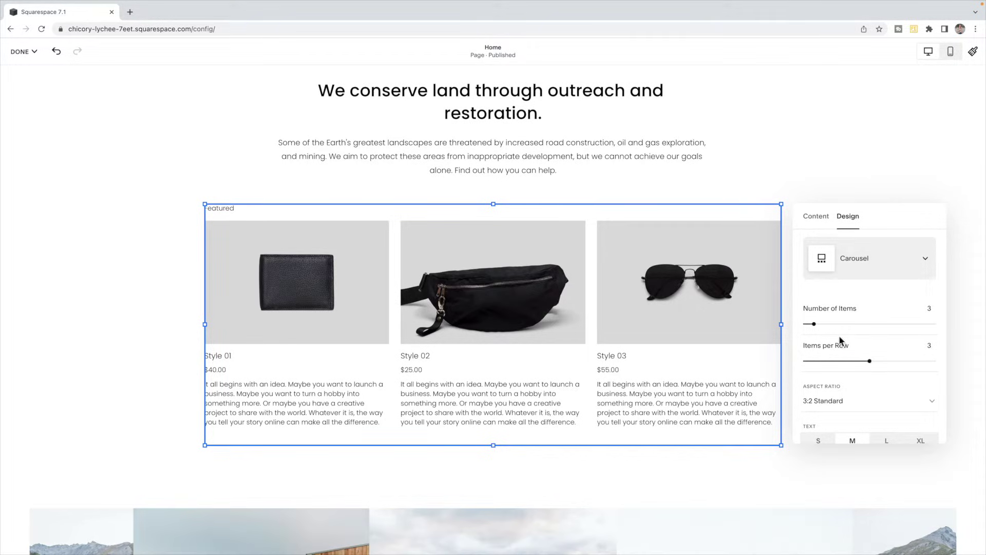
drag(816, 328, 952, 327)
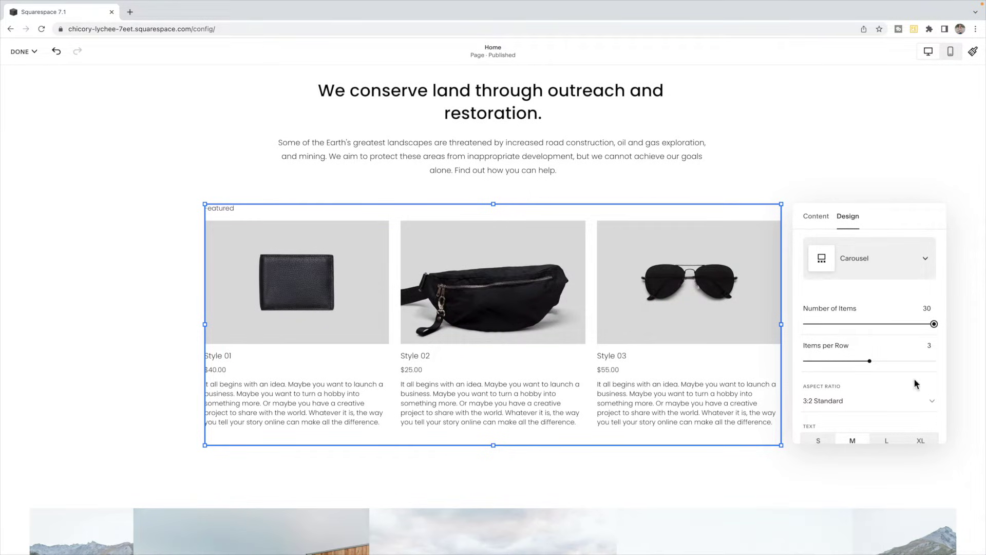
Remove the "Featured" header text from the product carousel
scroll(868, 369, down, 3)
scroll(873, 344, down, 4)
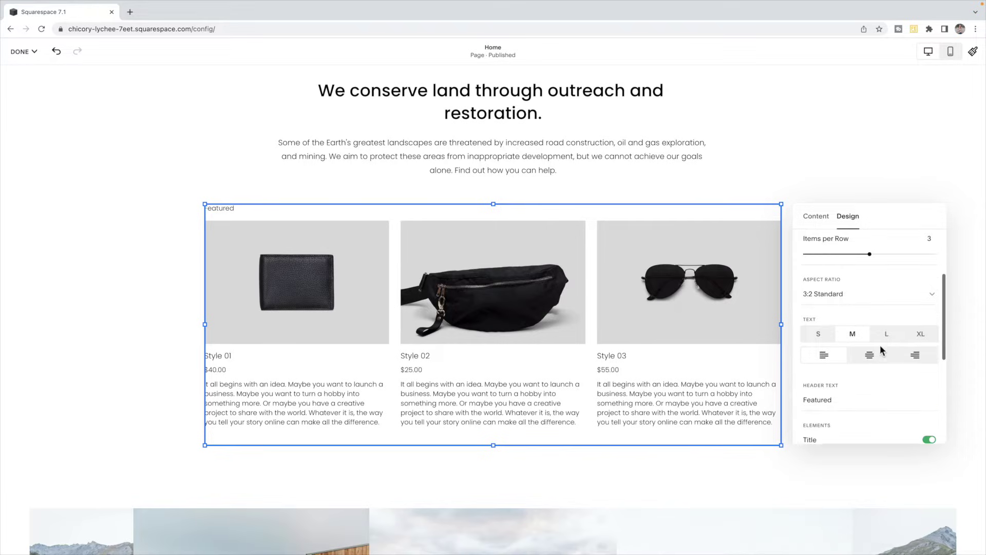
click(856, 352)
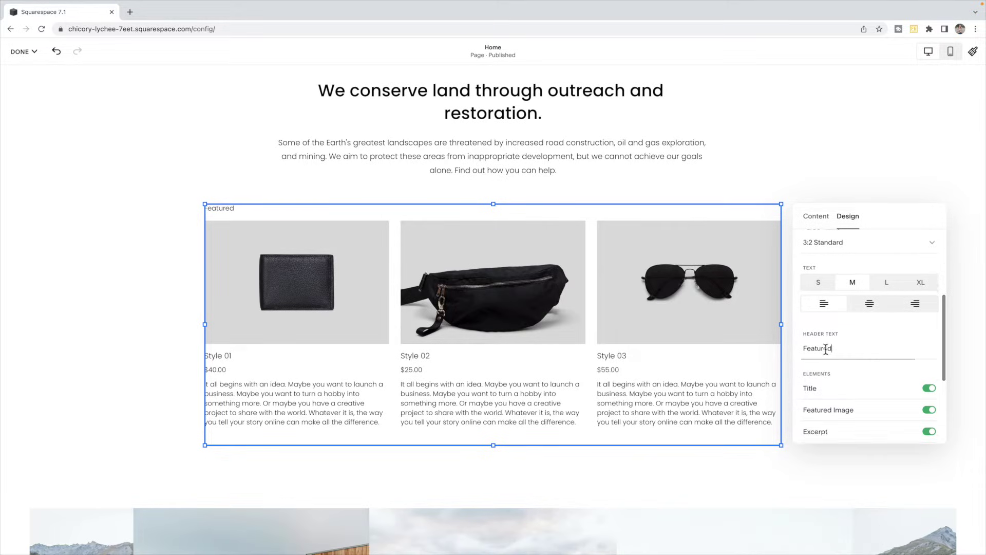
drag(842, 355, 801, 355)
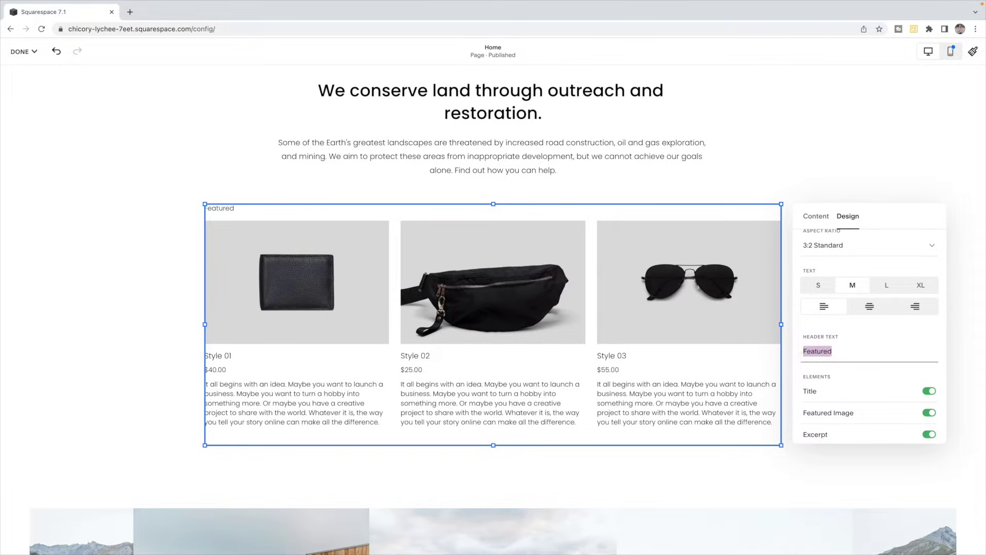
key(BackSpace)
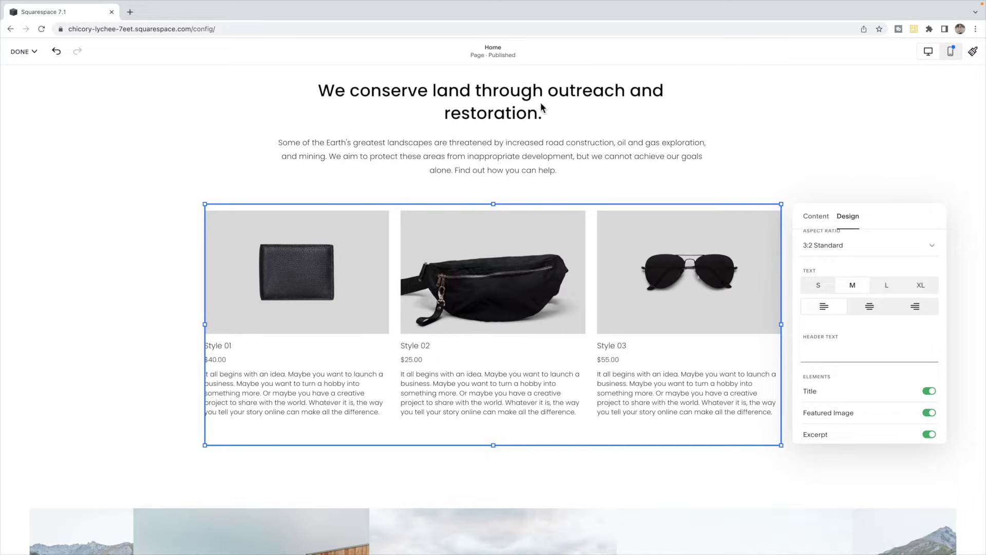
Try hiding the excerpt and price in the product carousel, switch both back on, and look over the remaining design options
scroll(853, 345, down, 4)
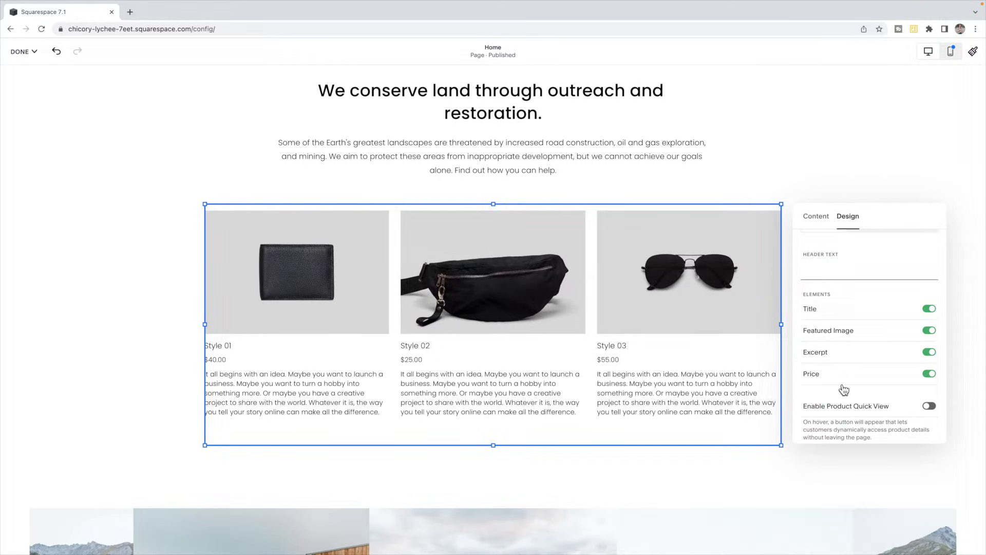
click(931, 355)
click(932, 376)
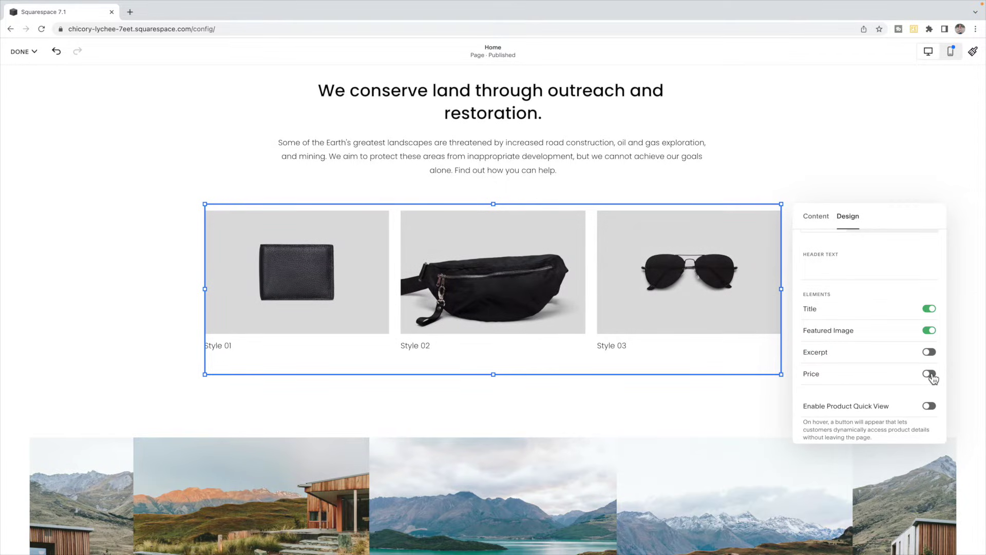
click(930, 374)
click(929, 354)
scroll(917, 357, down, 3)
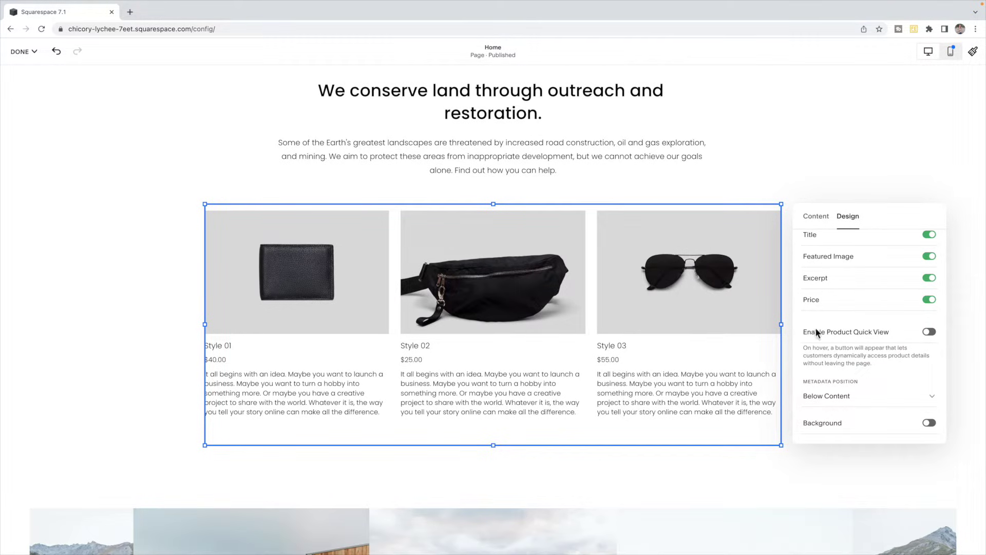
scroll(848, 304, up, 10)
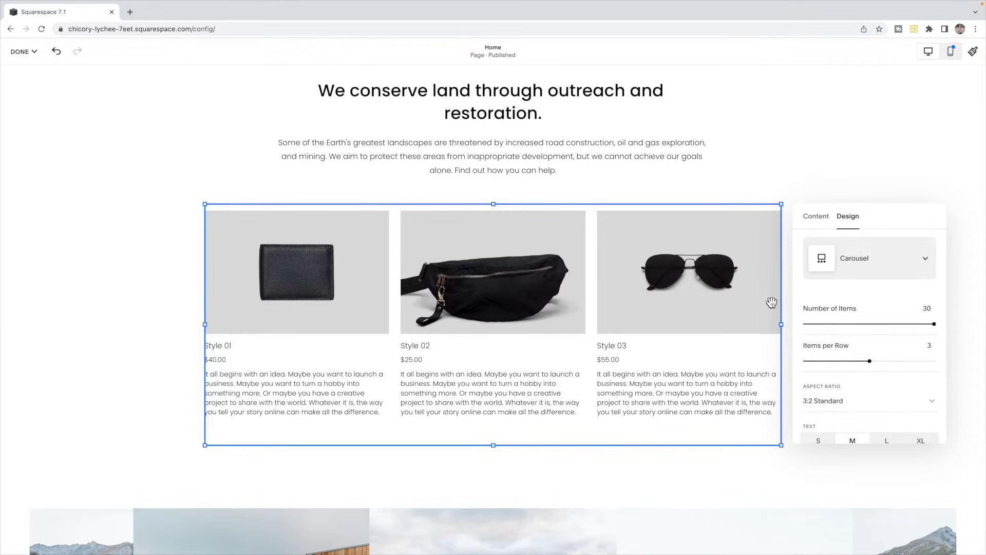
Close the Summary block's settings and compare the product carousel with the image reel below it
scroll(772, 303, down, 5)
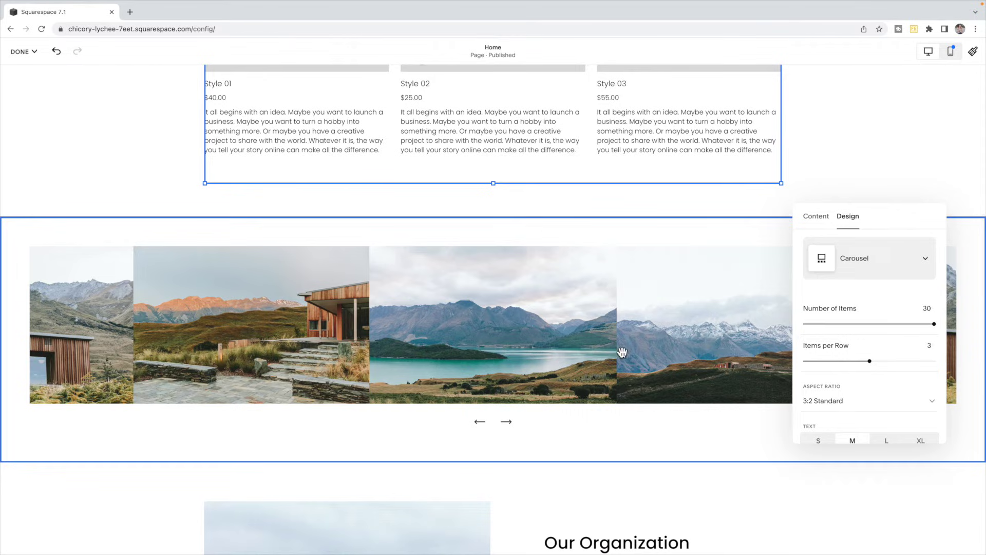
scroll(520, 311, up, 5)
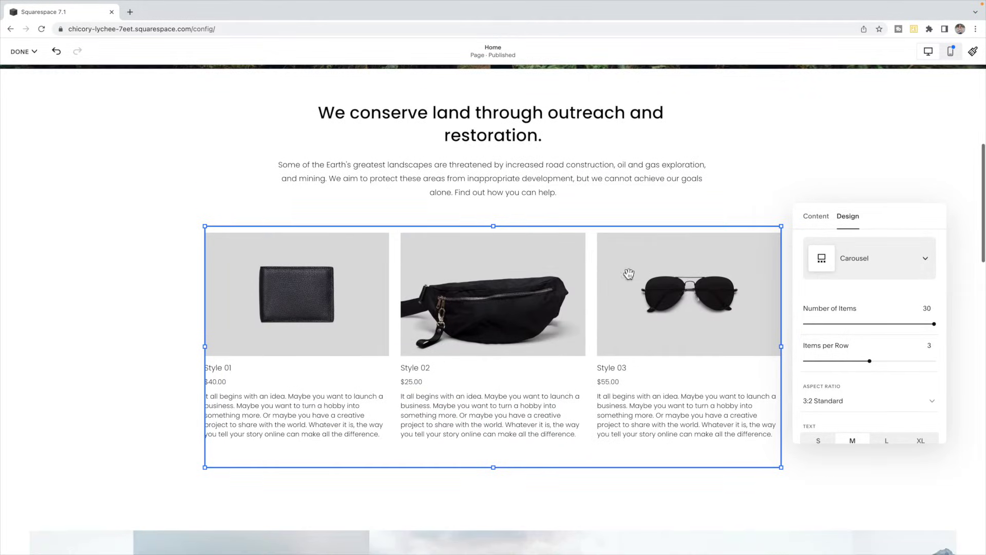
click(754, 189)
scroll(838, 235, down, 2)
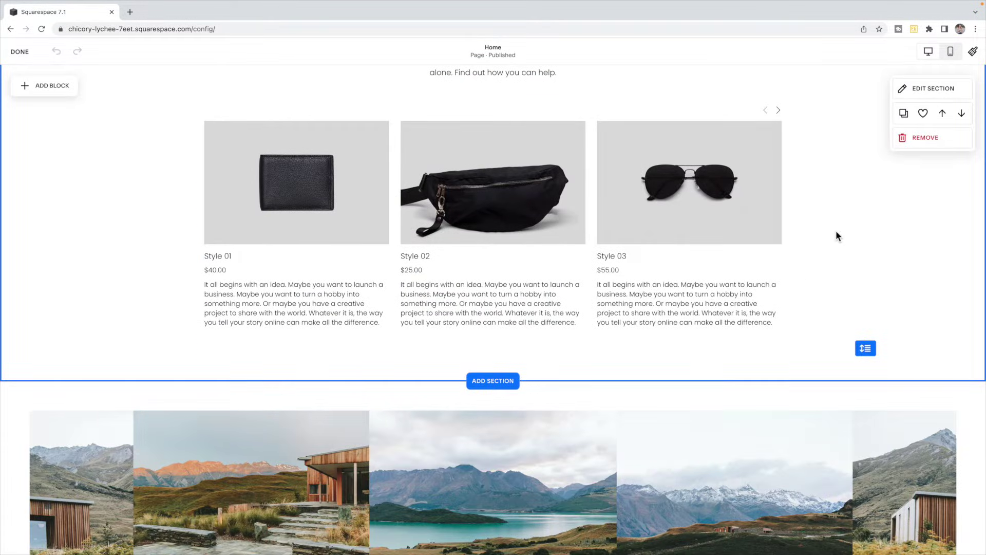
scroll(836, 232, down, 2)
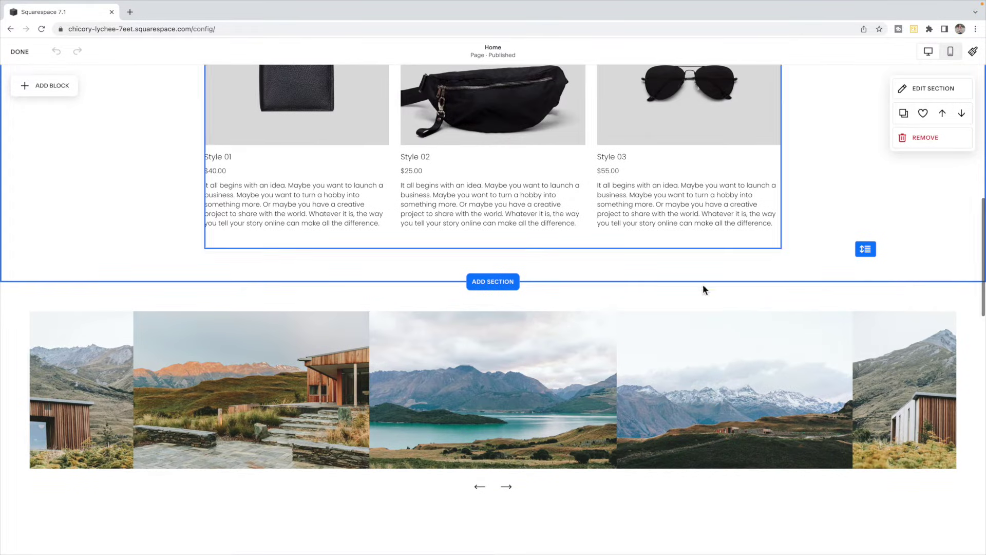
scroll(816, 233, up, 2)
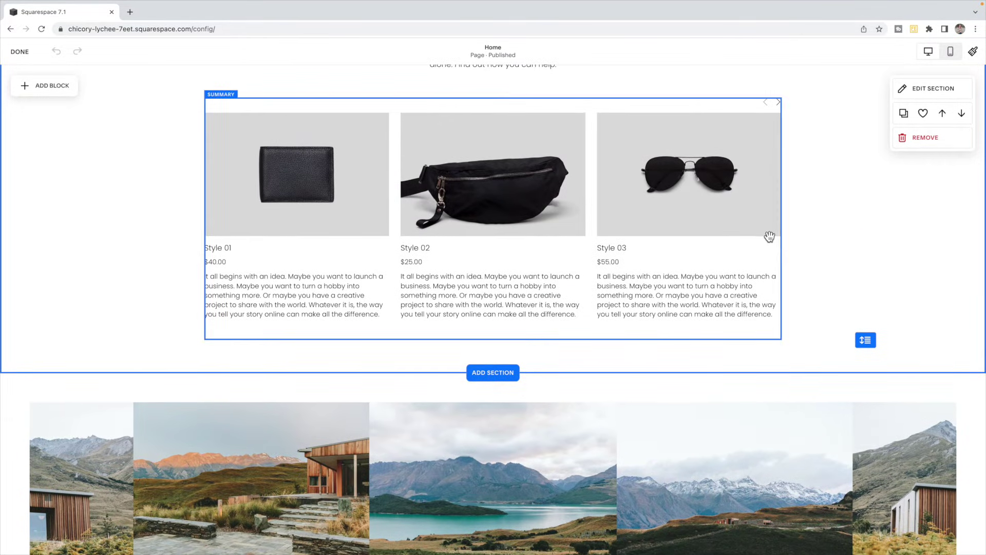
scroll(834, 220, up, 1)
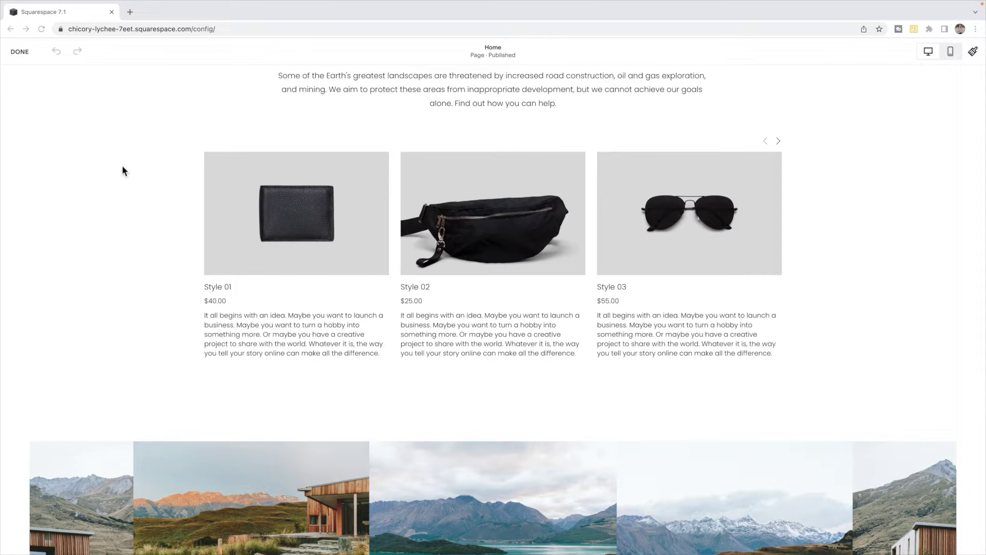
Reopen the product carousel's settings, look through its design options for playback settings, and close them
double_click(403, 211)
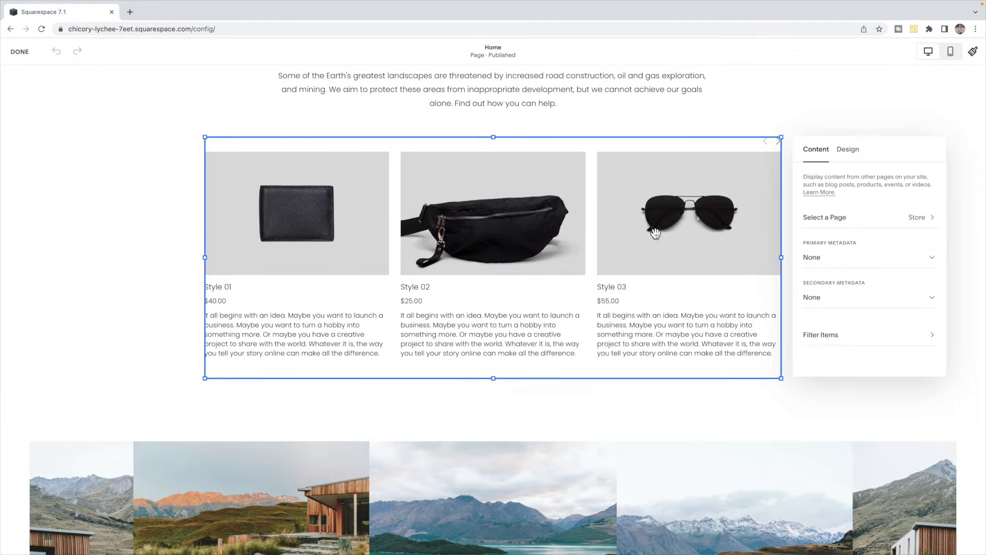
click(849, 150)
scroll(872, 269, down, 5)
scroll(853, 314, down, 3)
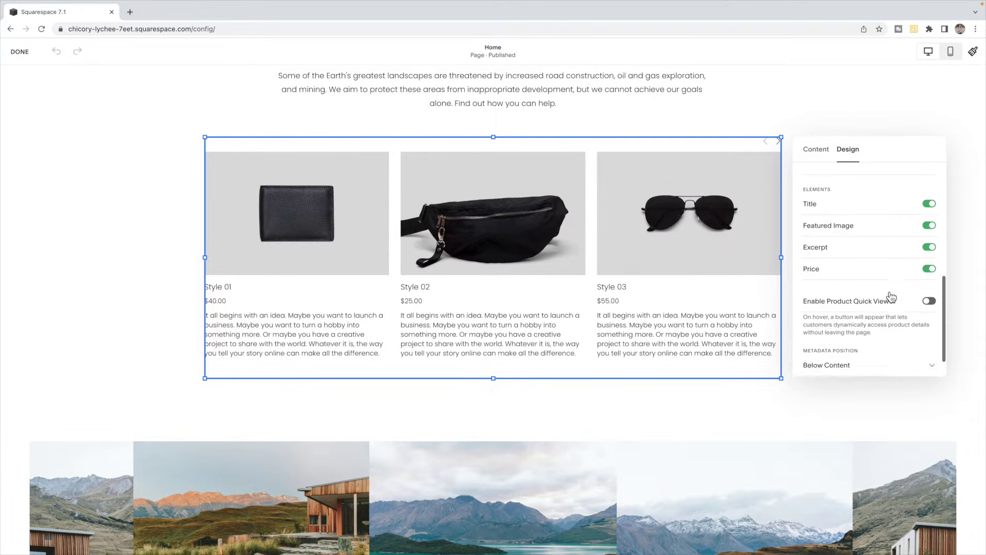
scroll(891, 293, up, 10)
click(66, 177)
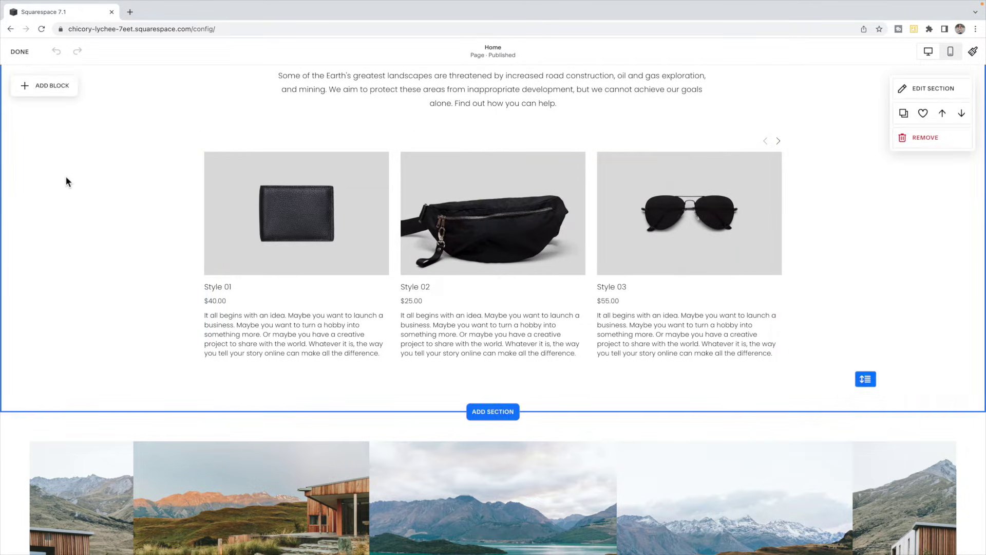
Change the image gallery section's type to Slideshow: Full and find its autoplay option
scroll(65, 177, down, 5)
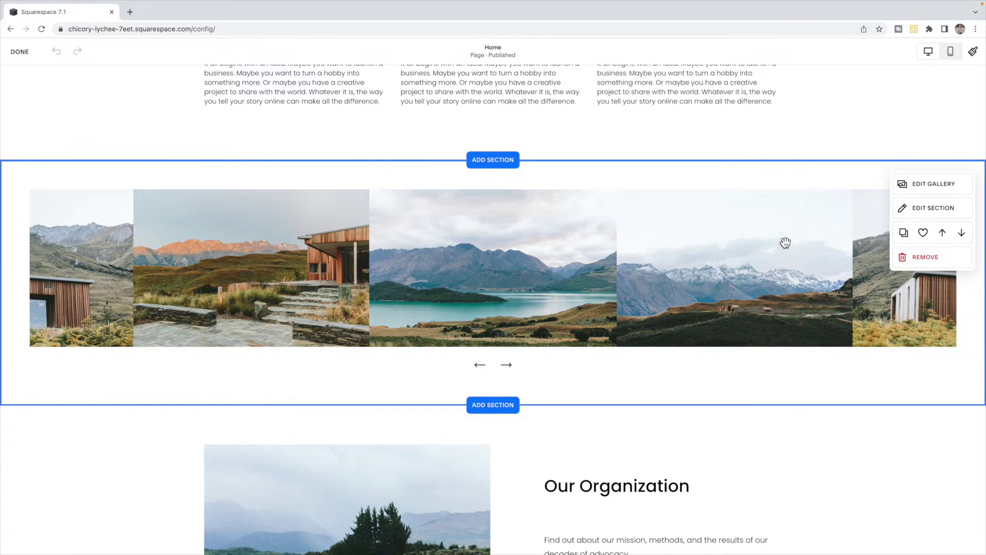
click(927, 215)
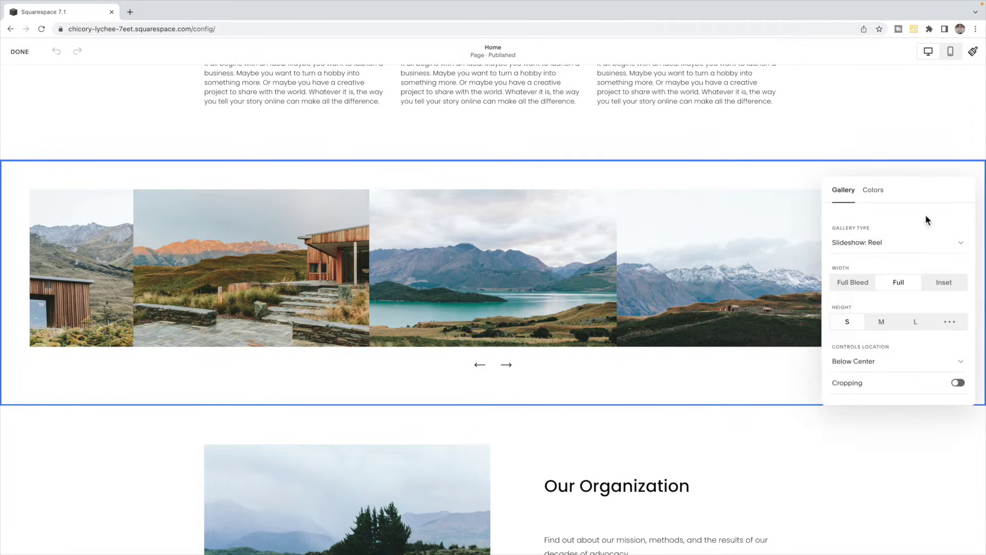
click(889, 246)
click(894, 224)
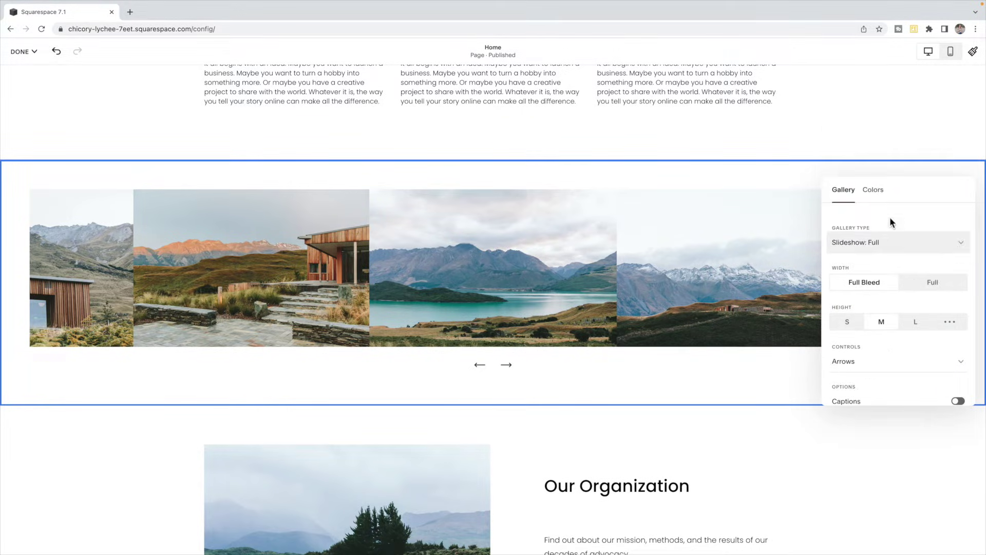
scroll(908, 265, down, 3)
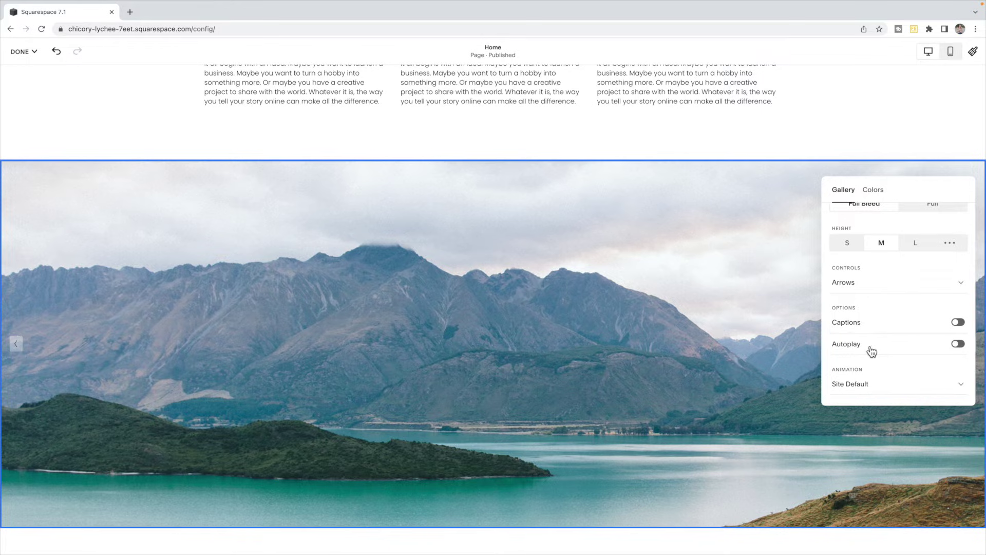
Change the image gallery section's type back to Slideshow: Reel and save the Home page
scroll(877, 265, up, 3)
click(891, 245)
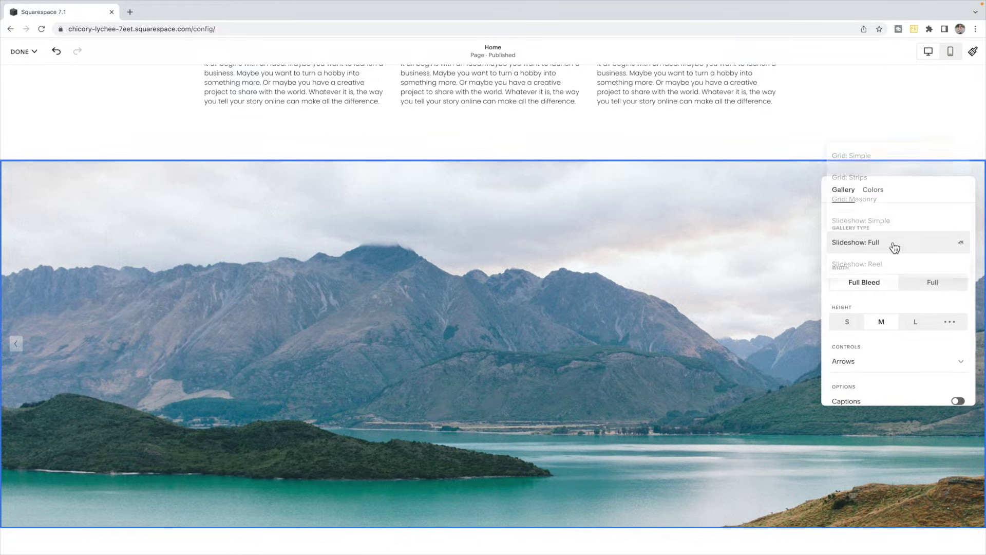
click(890, 268)
scroll(906, 293, down, 1)
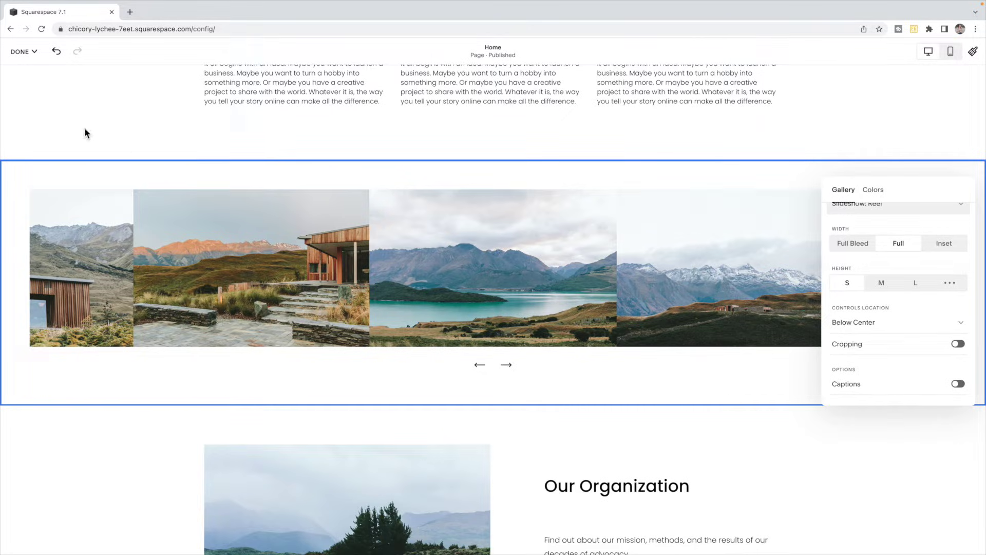
mouse_move(30, 63)
click(25, 82)
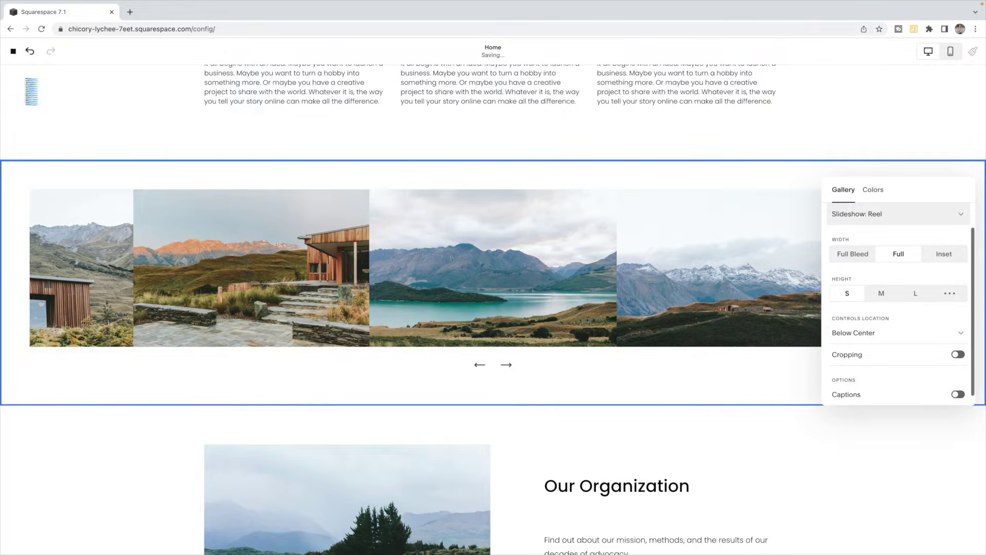
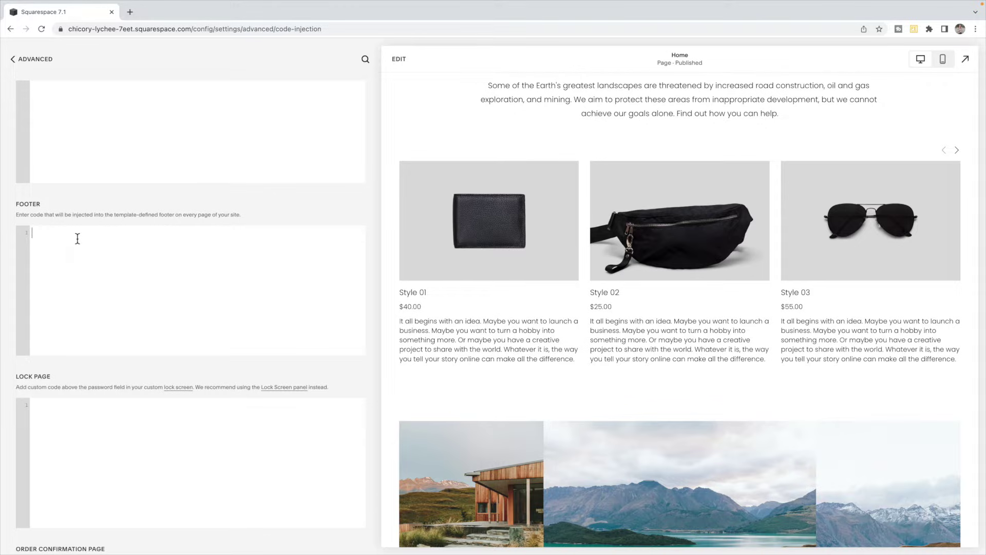
Add the Summary Block Autoplay script with a 3000 interval to the footer code injection, save it, and check the product carousel's autoplay in the preview
text(<!-- Summary Block Autoplay --> <script> (function() {   var nextArrowSummary = document.querySelector(".summary-carousel-pager-next");    function clickNextSummary() {     nextArrowSummary.click();   }    setInterval(clickNextSummary, 3000); })(); </script>)
drag(154, 233, 31, 231)
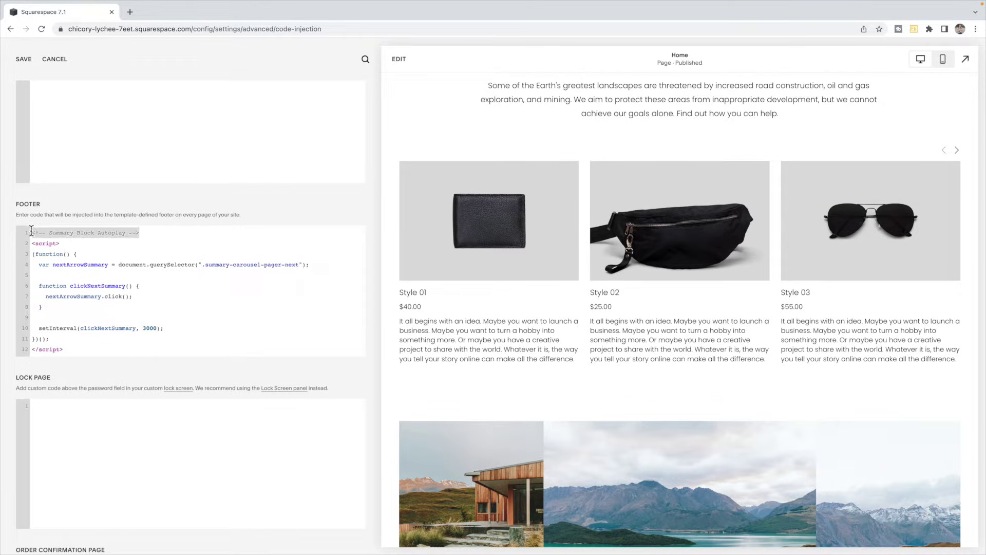
click(160, 235)
scroll(160, 235, down, 1)
scroll(160, 235, up, 1)
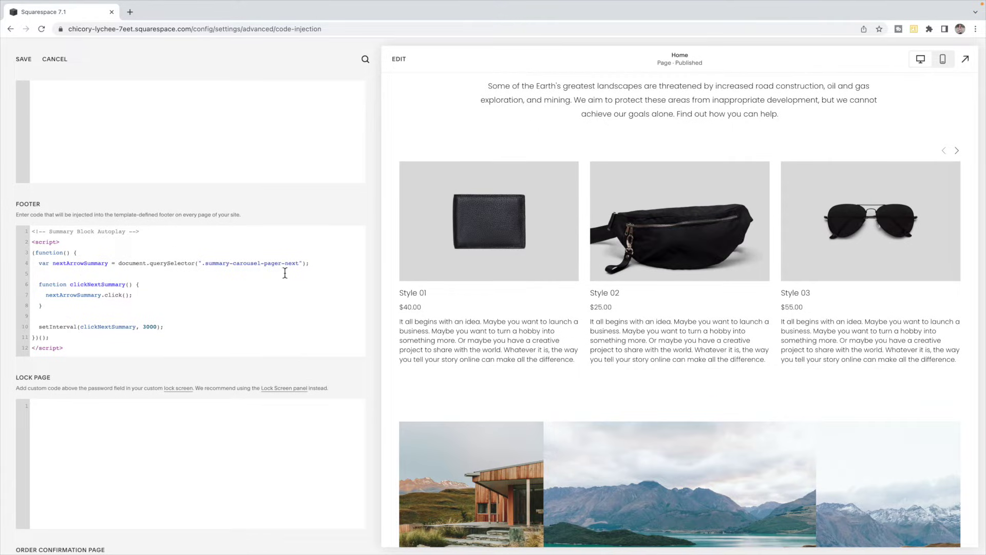
drag(309, 263, 199, 263)
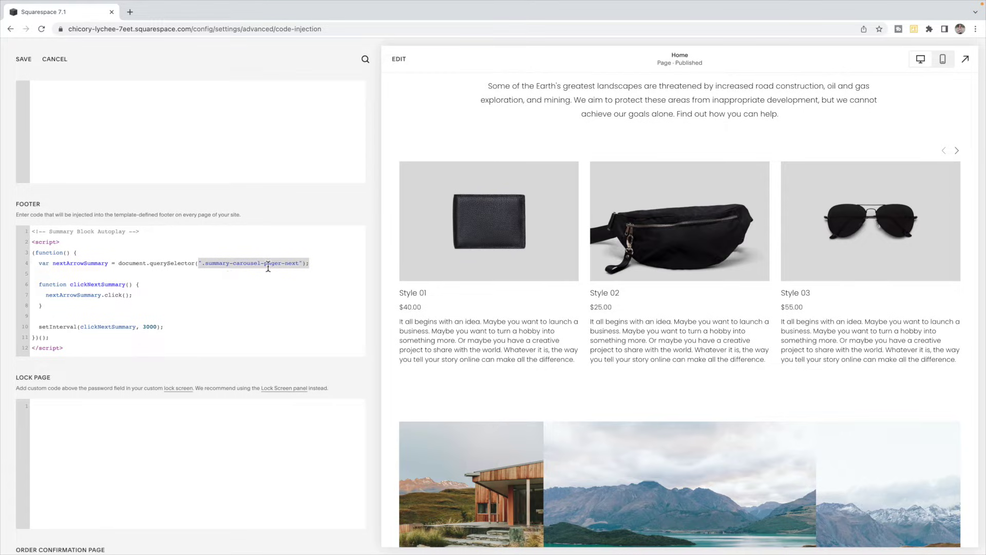
click(193, 285)
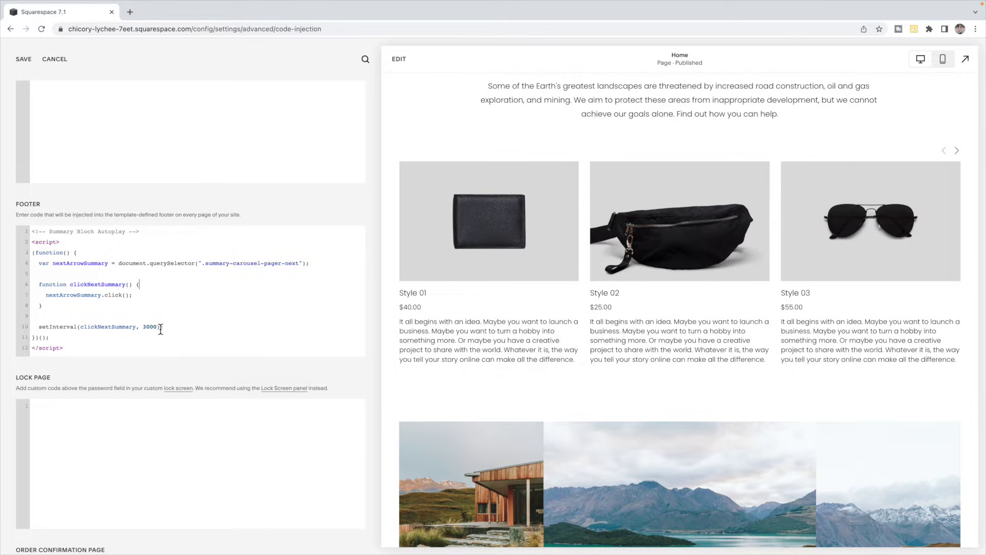
click(26, 60)
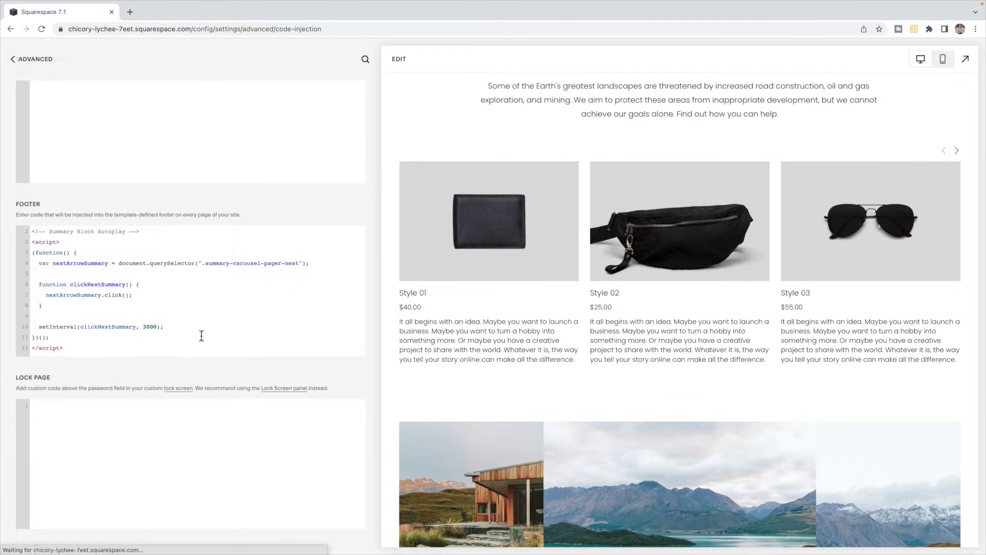
scroll(483, 347, down, 5)
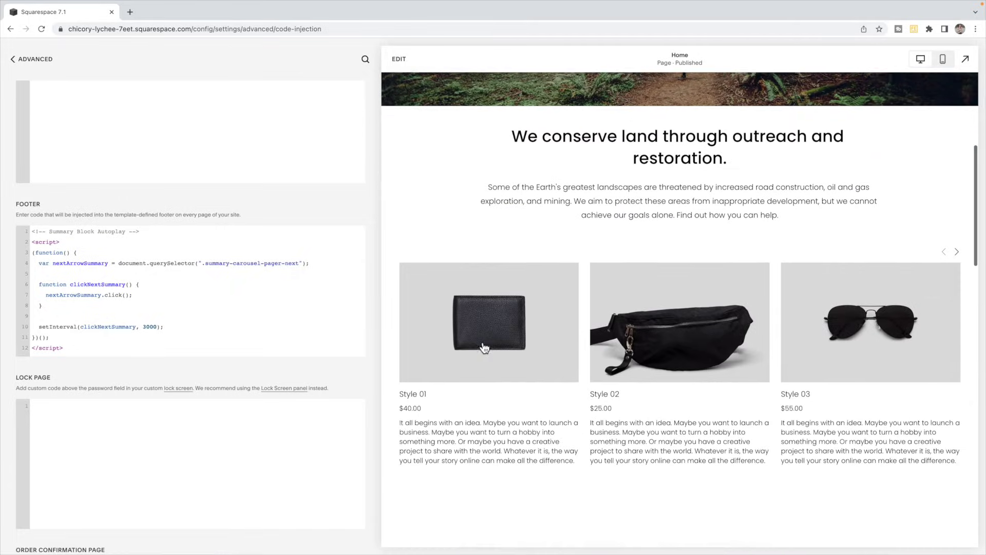
scroll(484, 348, down, 2)
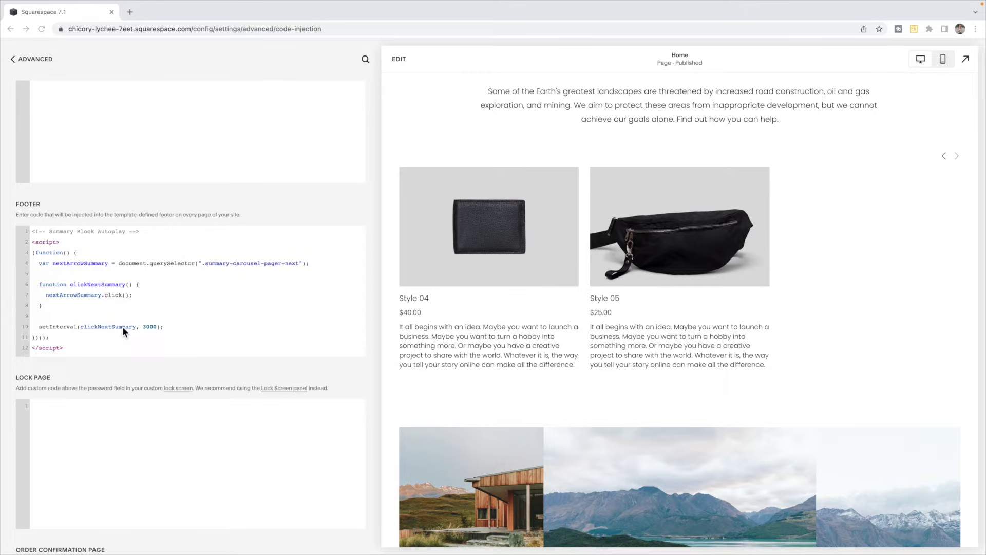
Replace the footer code with the Gallery Reel Section Autoplay script, save it, and check the image reel's autoplay in the preview
drag(72, 352, 21, 232)
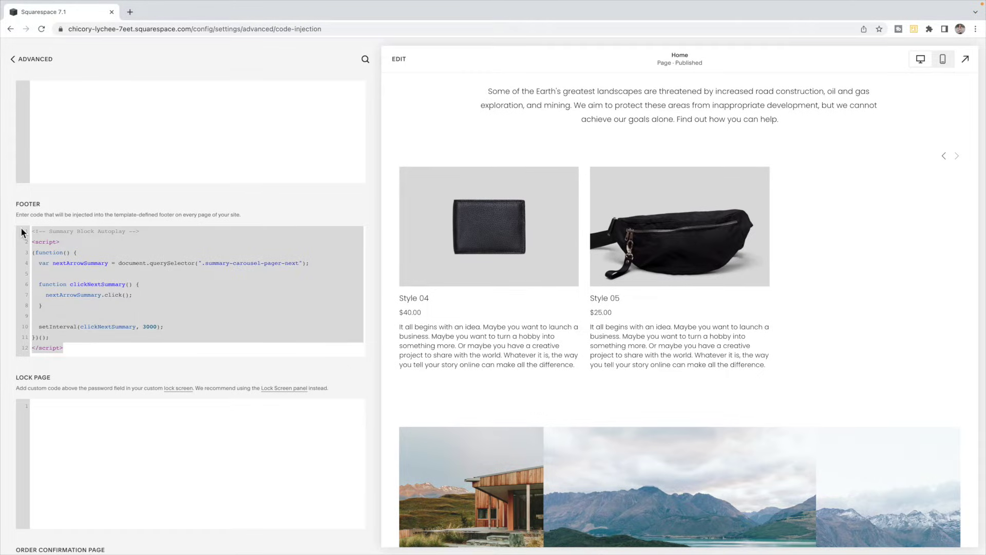
text(<!-- Gallery Reel Section Autoplay --> <script> (function() {   var nextArrowGallery = document.querySelector('.gallery-reel-control-btn[data-test="gallery-reel-control-btn-next"]');    function clickNextGallery() {     nextArrowGallery.click();   }    setInterval(clickNextGallery, 3000); })(); </script>)
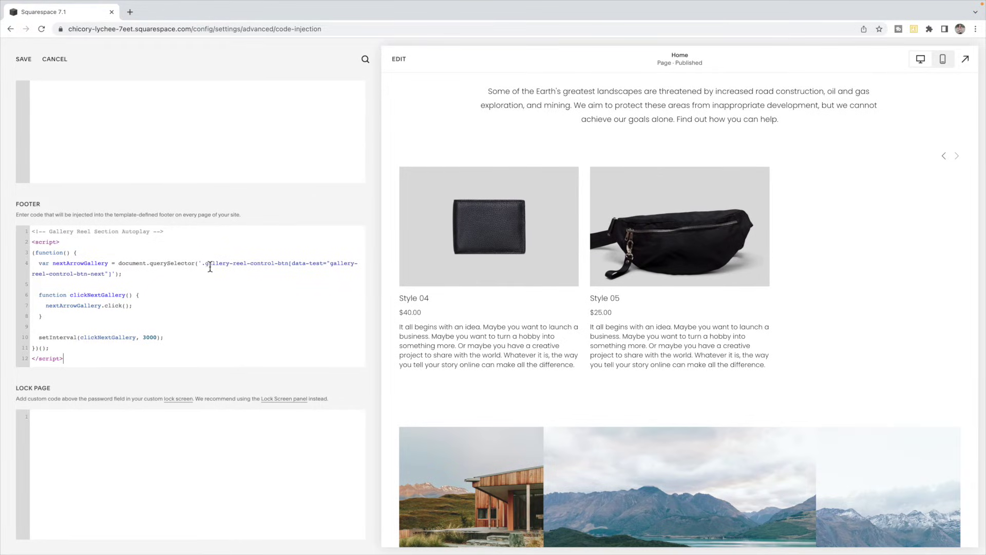
scroll(513, 313, down, 1)
scroll(513, 310, down, 5)
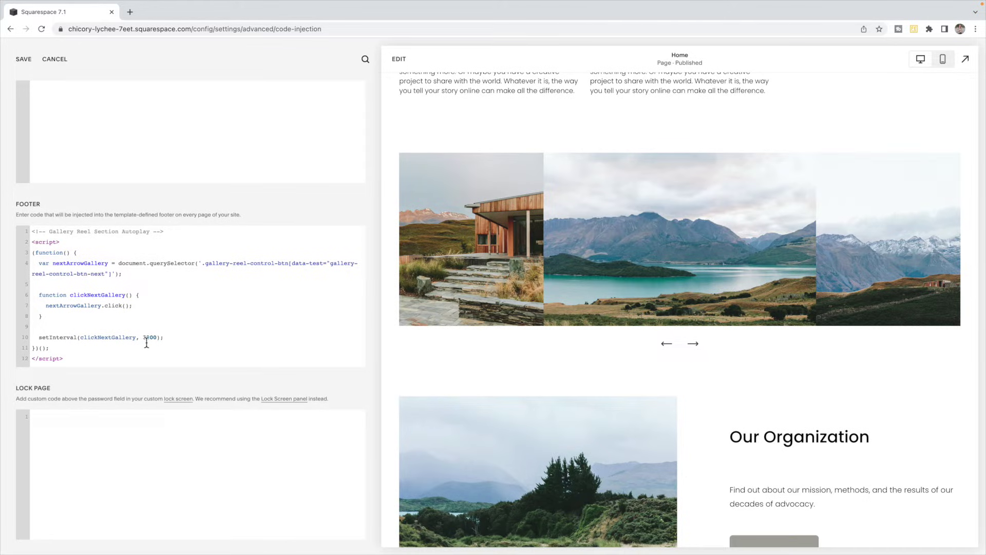
click(24, 60)
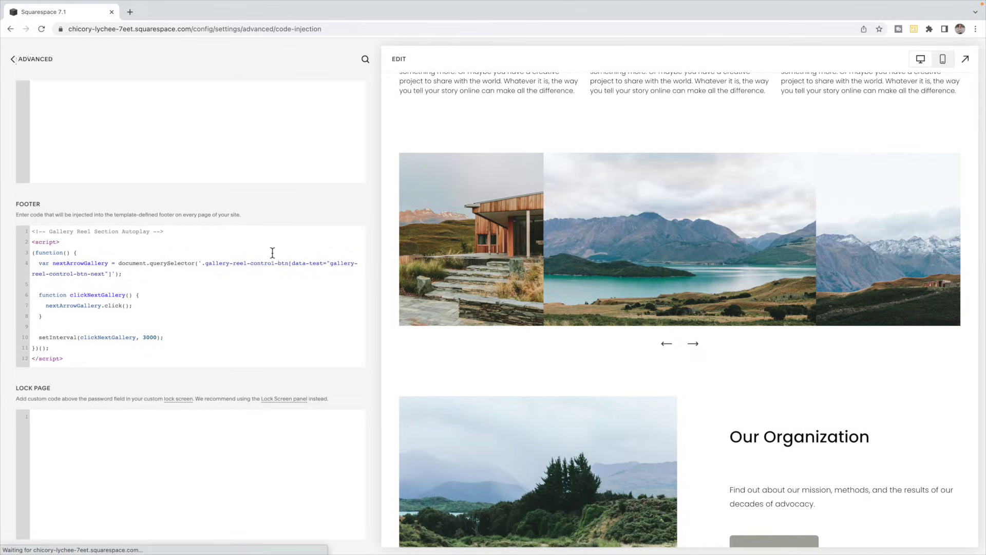
scroll(542, 271, down, 12)
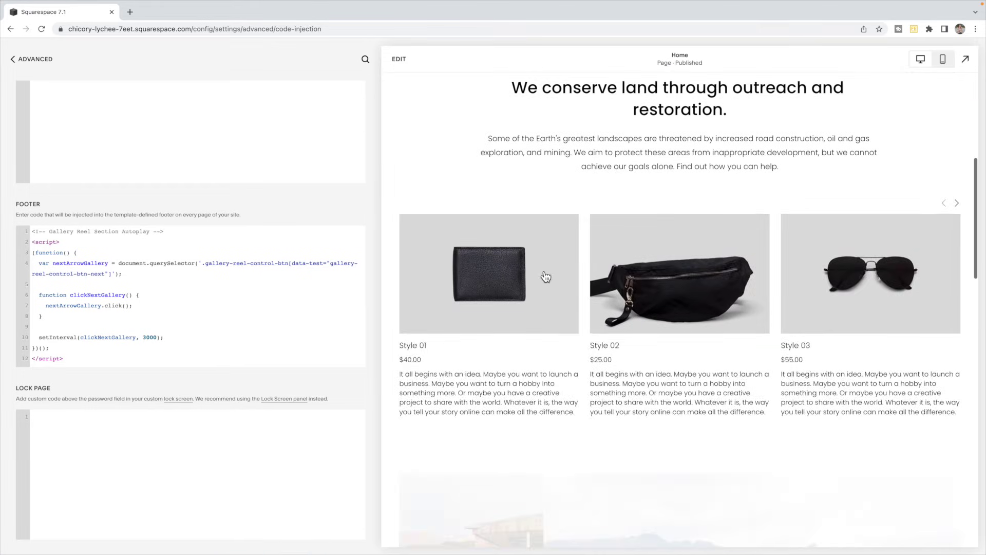
scroll(541, 269, down, 1)
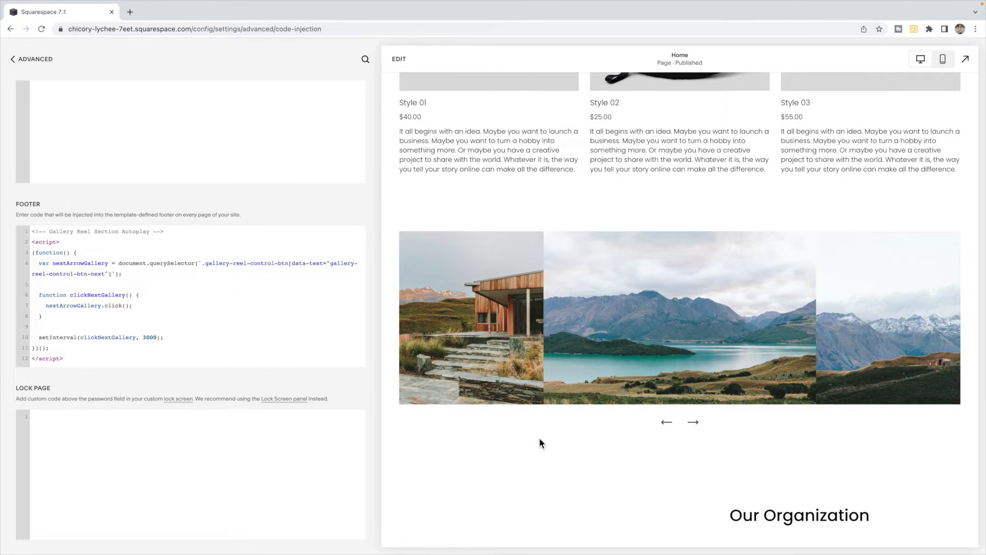
Append the Summary Block Autoplay script below the gallery reel script in the footer, save it, and check both carousels in the preview
click(147, 339)
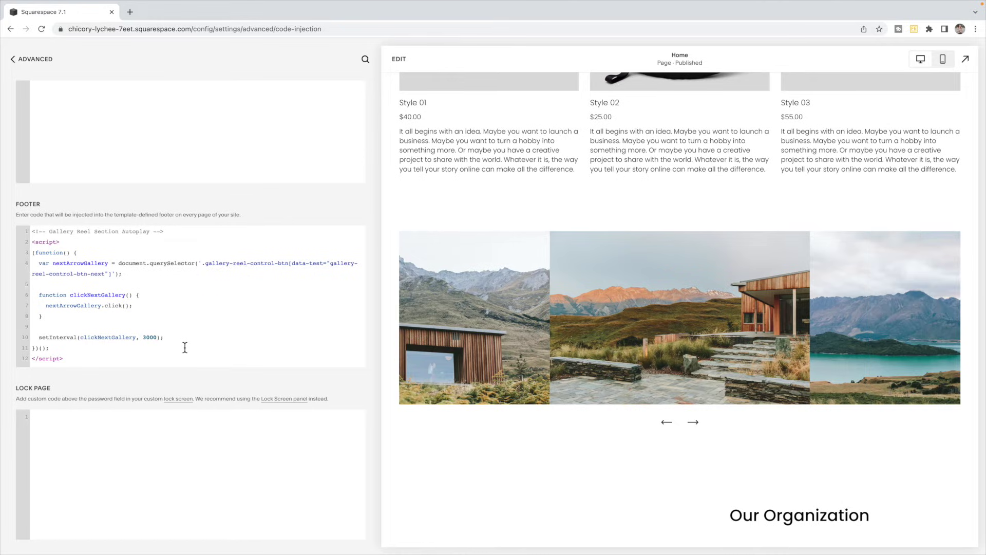
scroll(195, 381, up, 2)
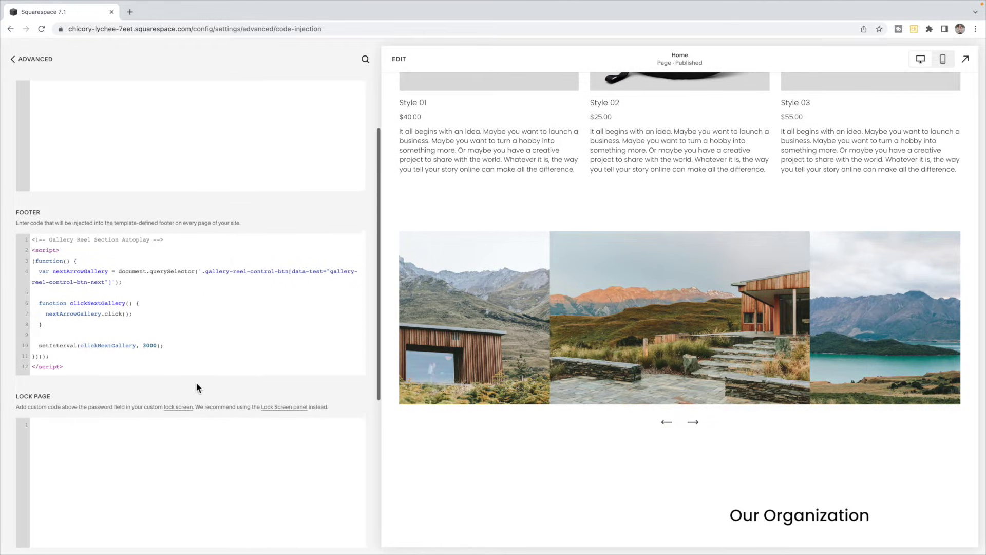
scroll(429, 365, up, 3)
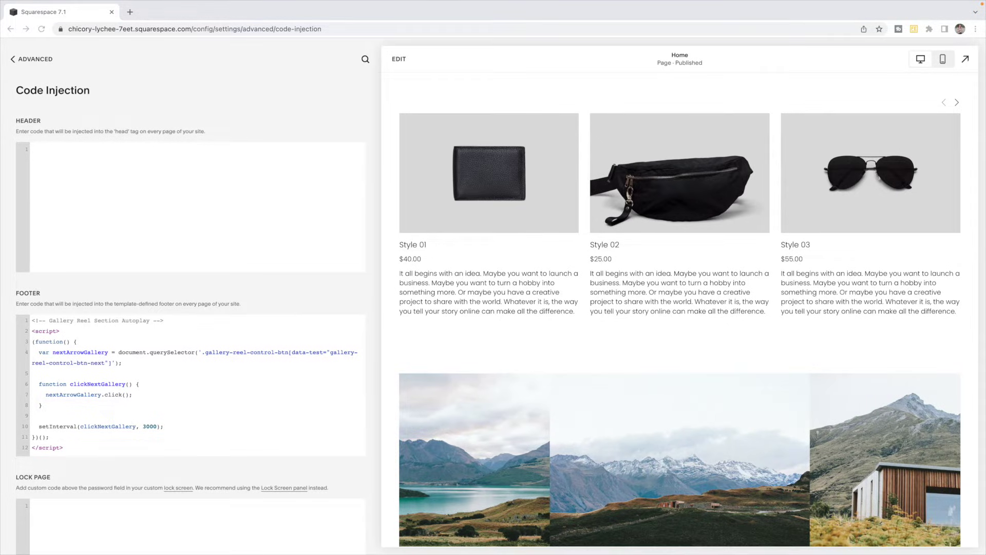
click(102, 448)
key(Return)
text(<!-- Summary Block Autoplay --> <script> (function() {   var nextArrowSummary = document.querySelector(".summary-carousel-pager-next");    function clickNextSummary() {     nextArrowSummary.click();   }    setInterval(clickNextSummary, 3000); })(); </script>)
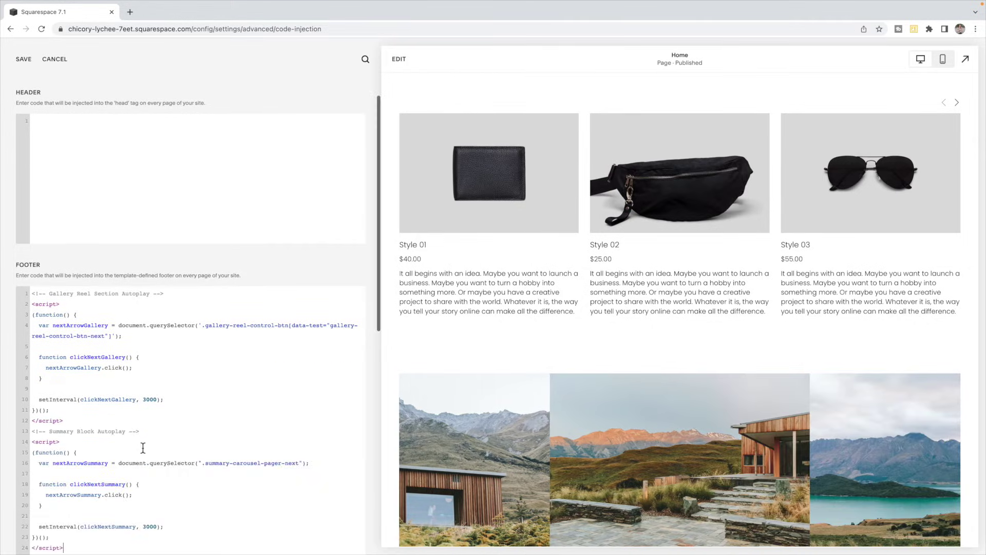
key(ctrl+s)
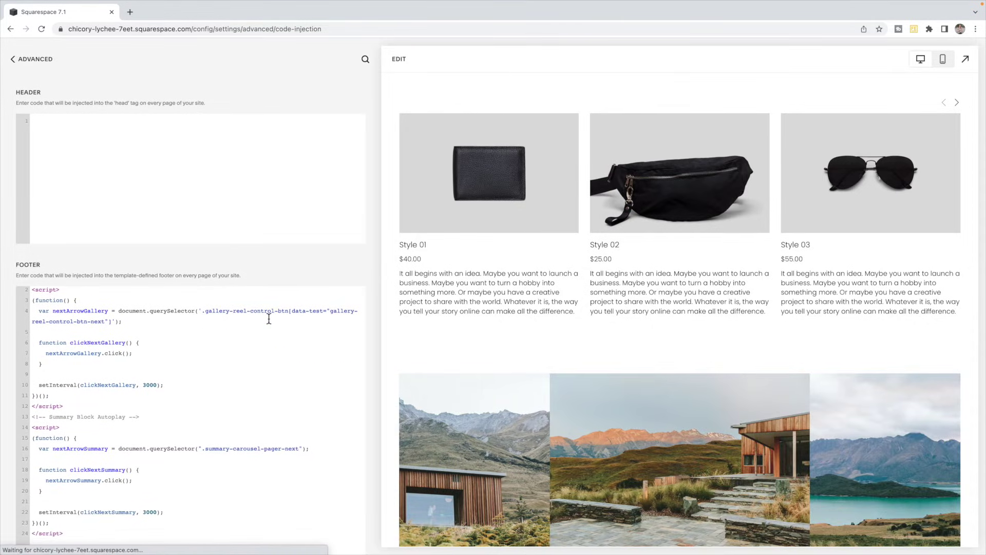
scroll(280, 259, down, 3)
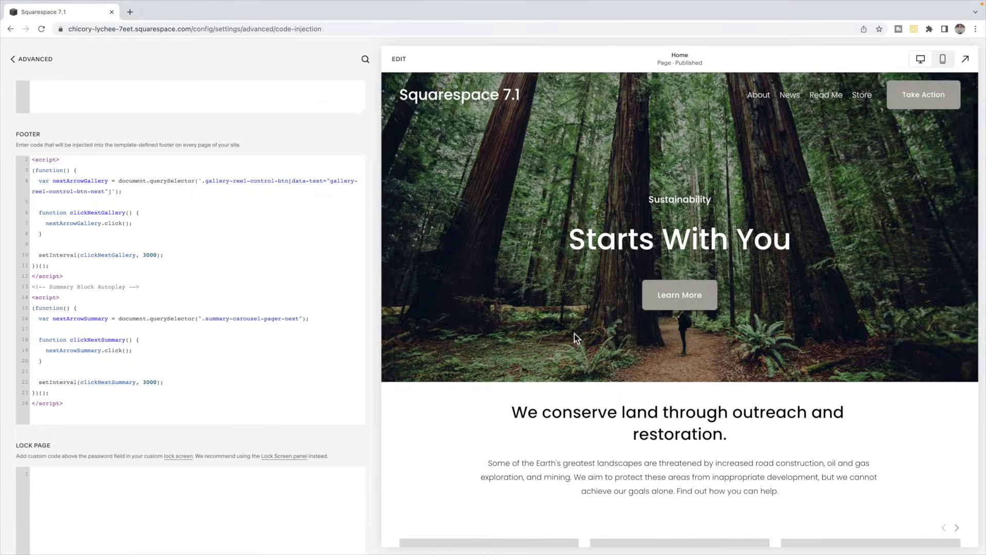
scroll(573, 334, down, 6)
click(575, 332)
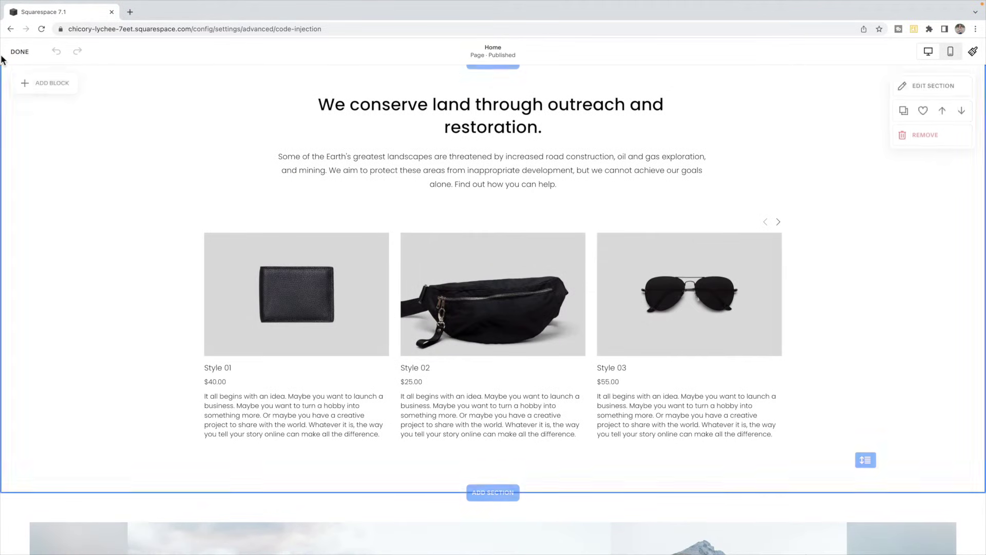
click(19, 51)
Delete the Summary Block Autoplay script from the footer code, keeping the gallery reel script, and save the code injection
drag(81, 398, 36, 287)
key(BackSpace)
scroll(163, 287, up, 2)
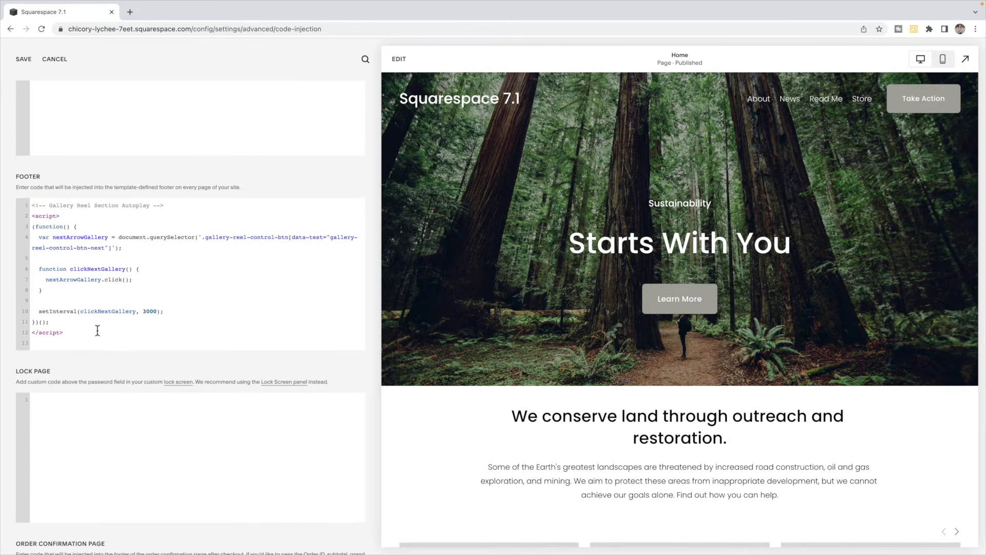
click(28, 61)
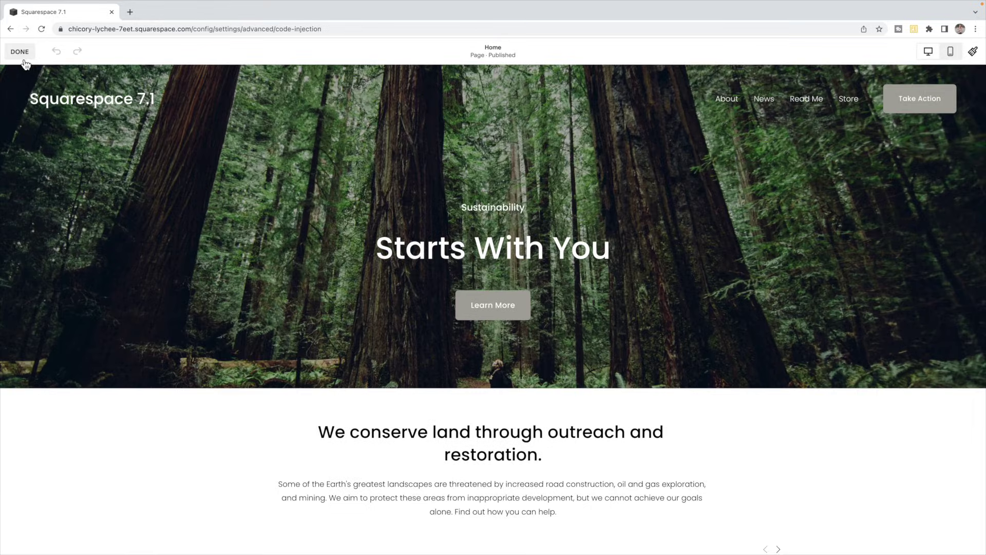
click(21, 52)
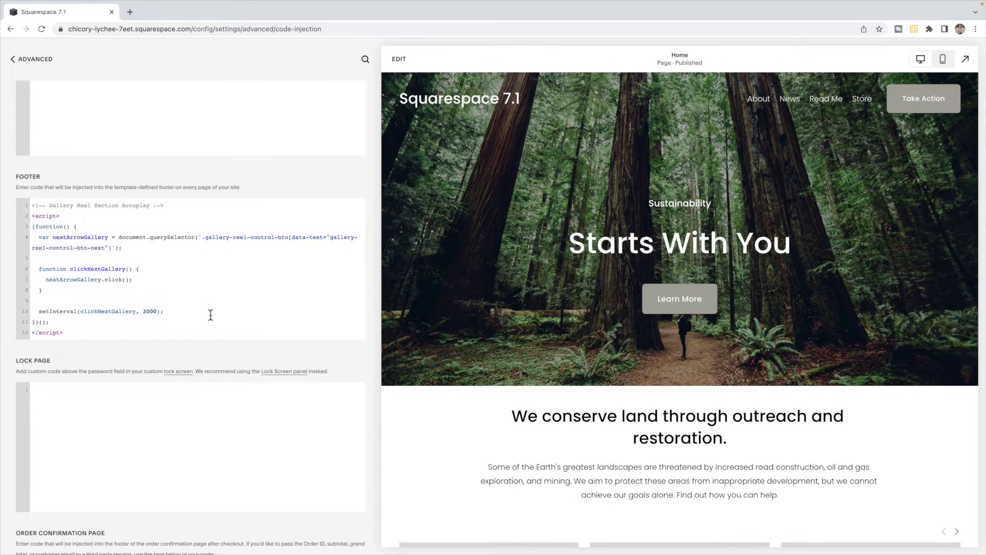
Look over the product carousel and the auto-playing image reel in the Home page preview
scroll(631, 301, down, 7)
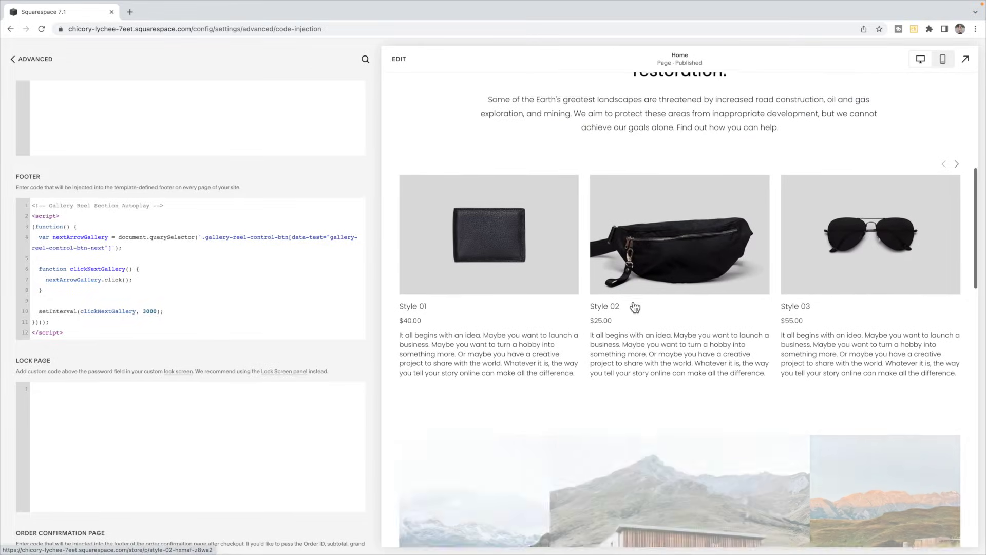
scroll(632, 298, down, 1)
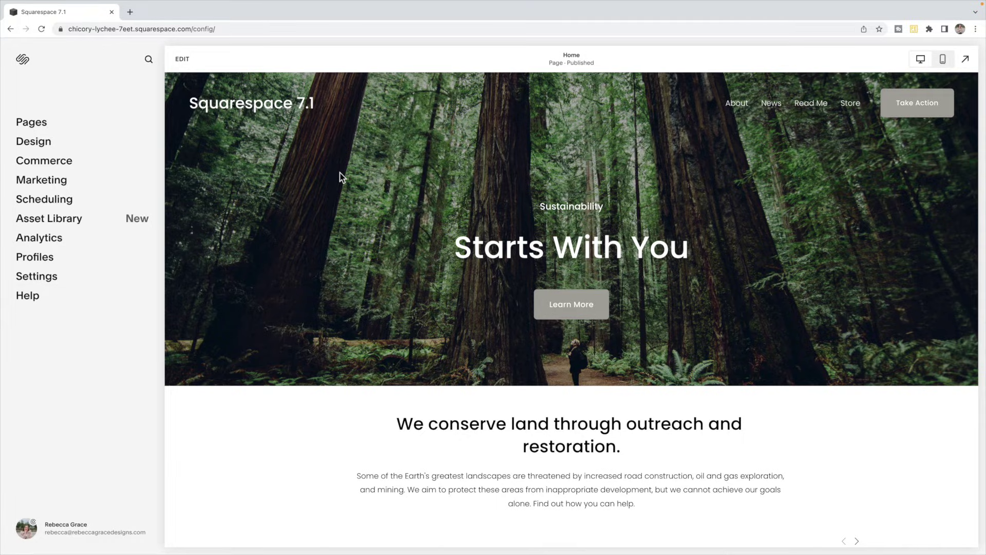
scroll(342, 177, down, 12)
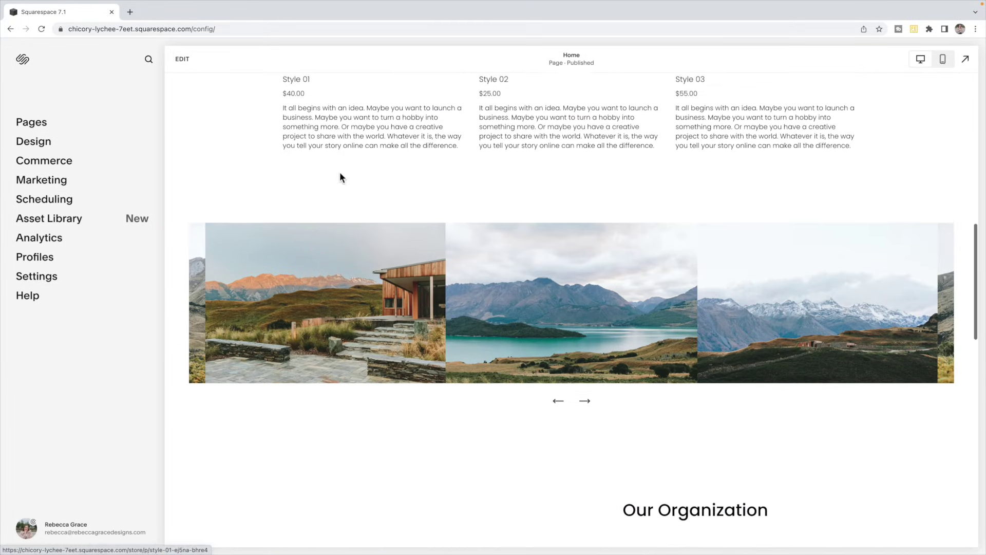
scroll(340, 174, down, 1)
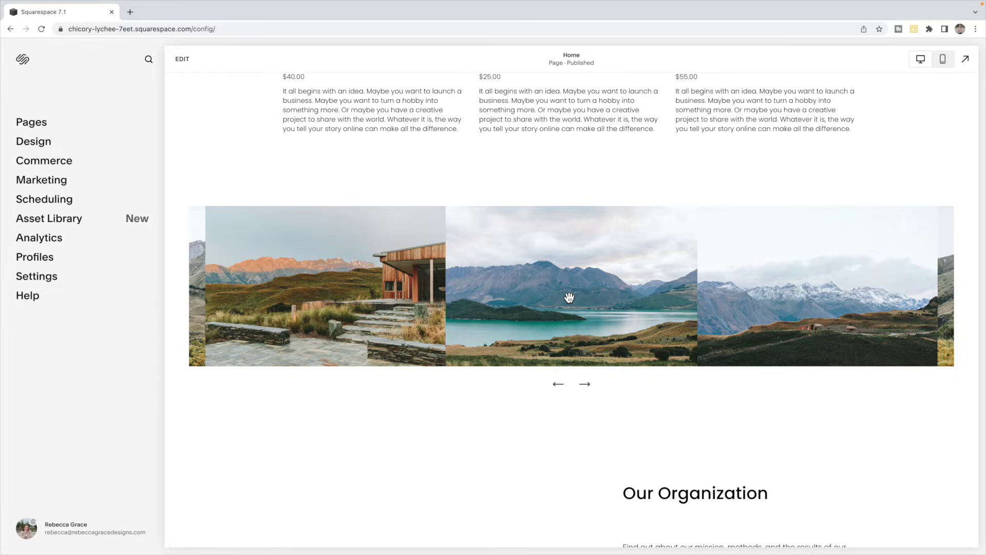
scroll(569, 298, up, 5)
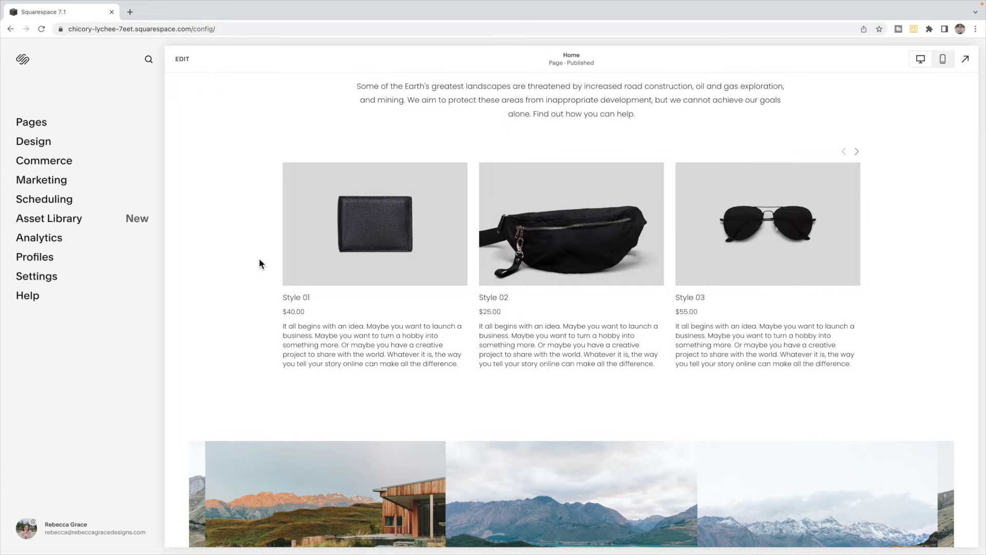
Add a blog collection to the not-linked pages using the offered single-column layout and name it Testimonials
click(40, 125)
scroll(99, 286, down, 1)
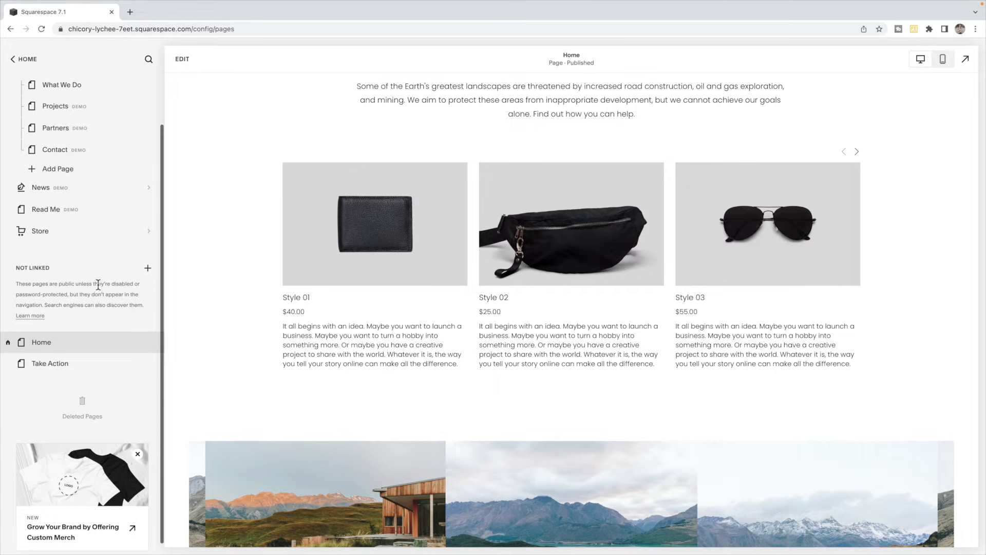
click(147, 268)
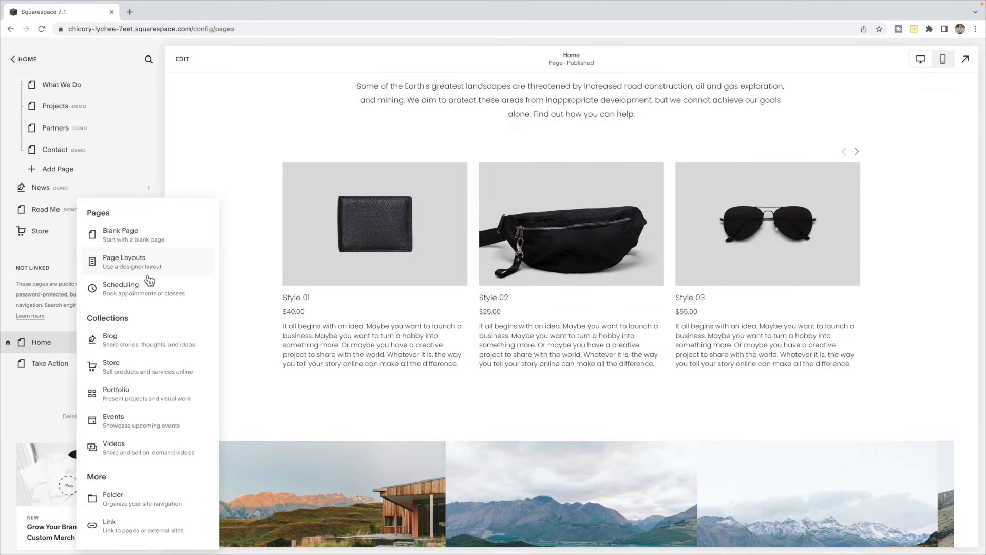
click(128, 340)
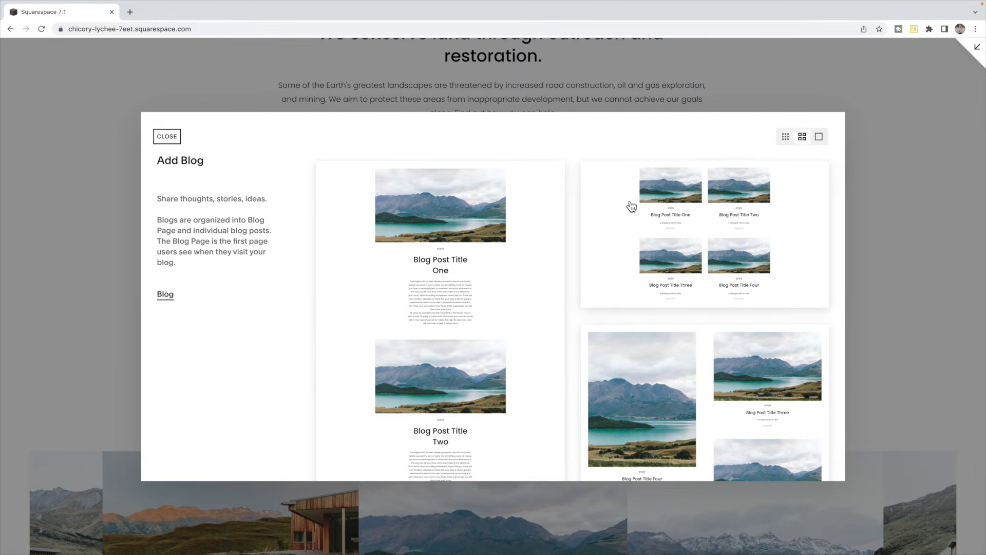
click(491, 236)
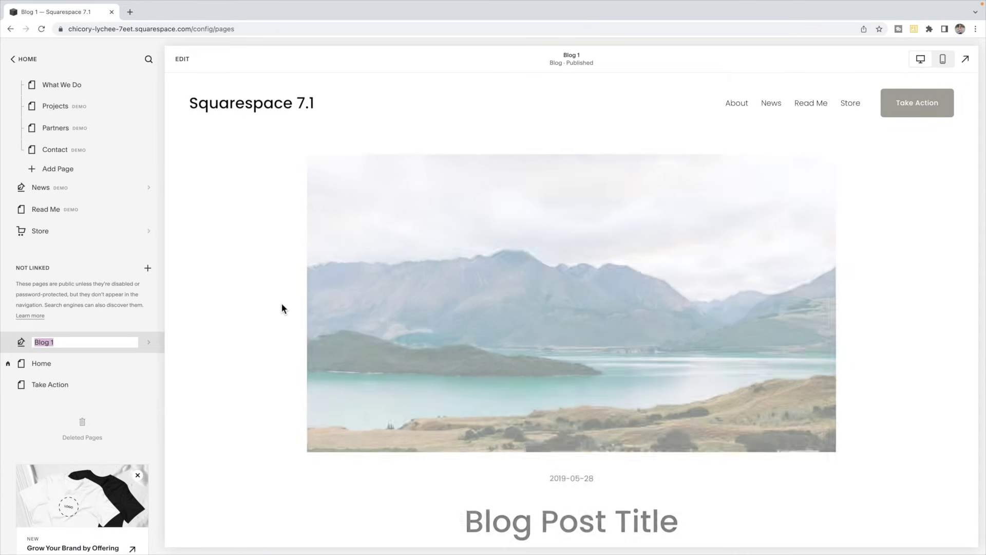
text(Testimonials)
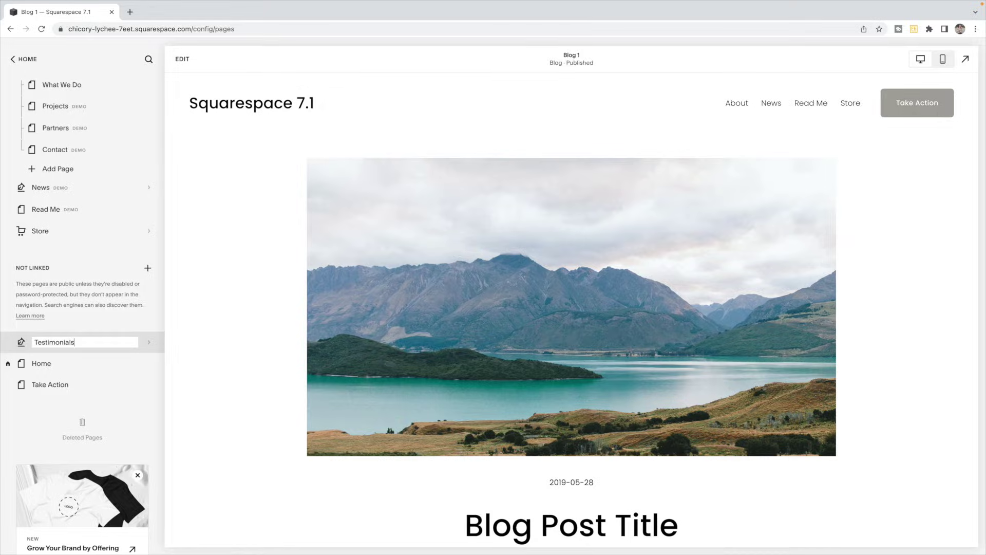
key(Return)
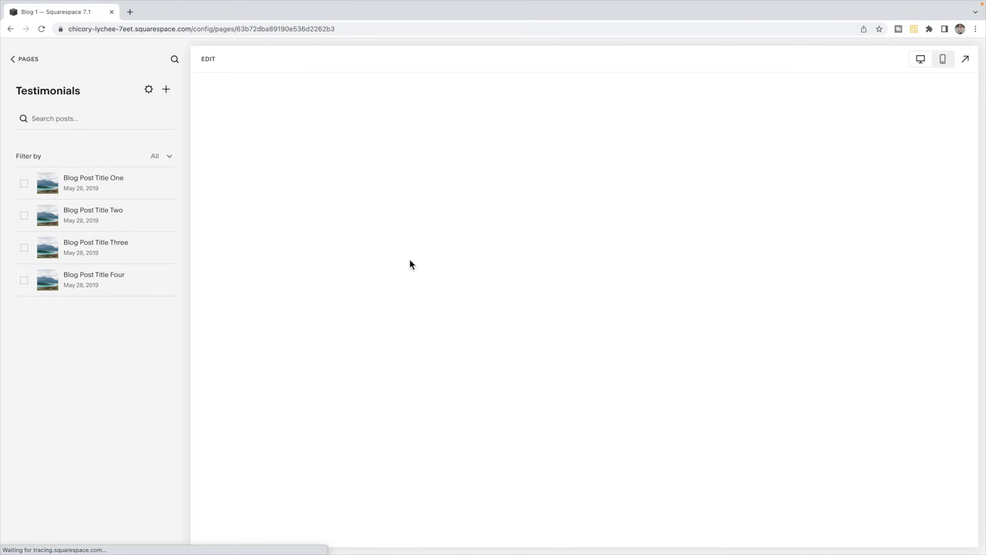
Hide all pages in the Testimonials collection from search results in its SEO settings and save
click(149, 90)
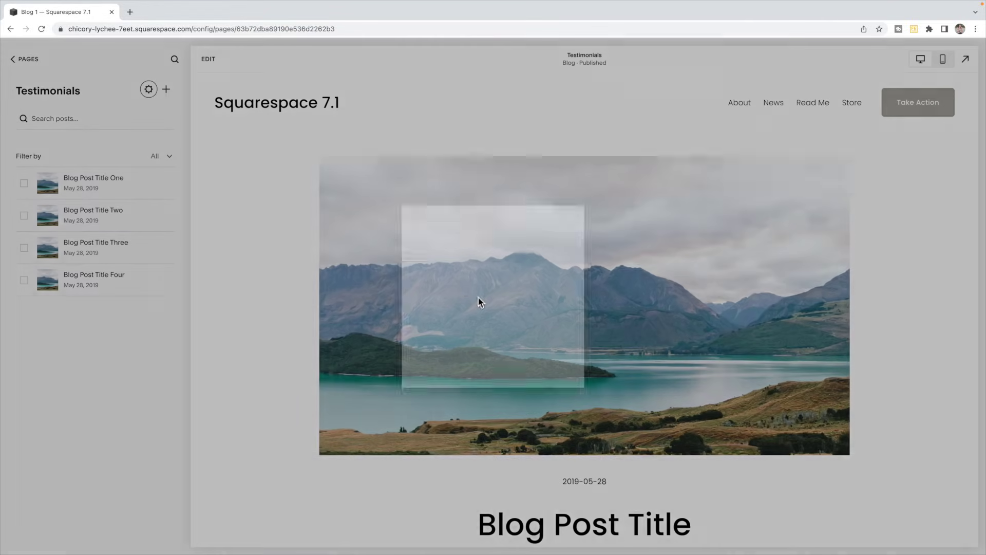
click(304, 228)
scroll(611, 357, down, 3)
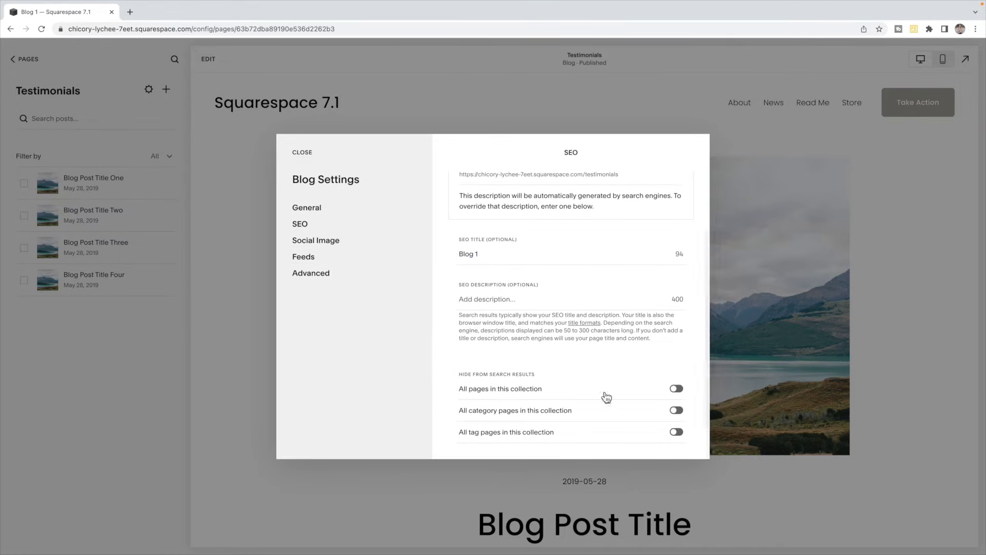
click(676, 389)
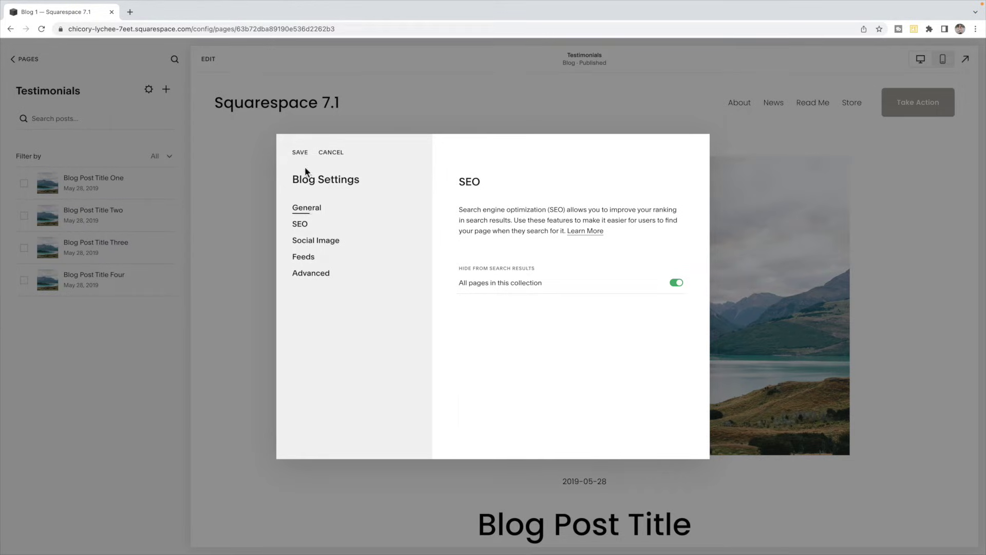
click(300, 153)
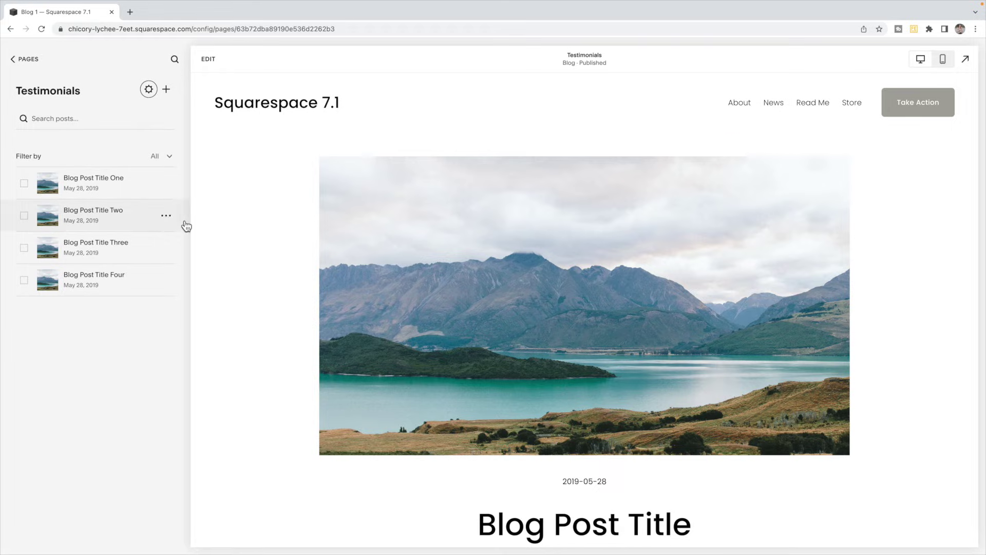
Replace the excerpt of Blog Post Title One with a one-sentence testimonial calling the designer fantastic
mouse_move(177, 189)
click(173, 188)
click(170, 205)
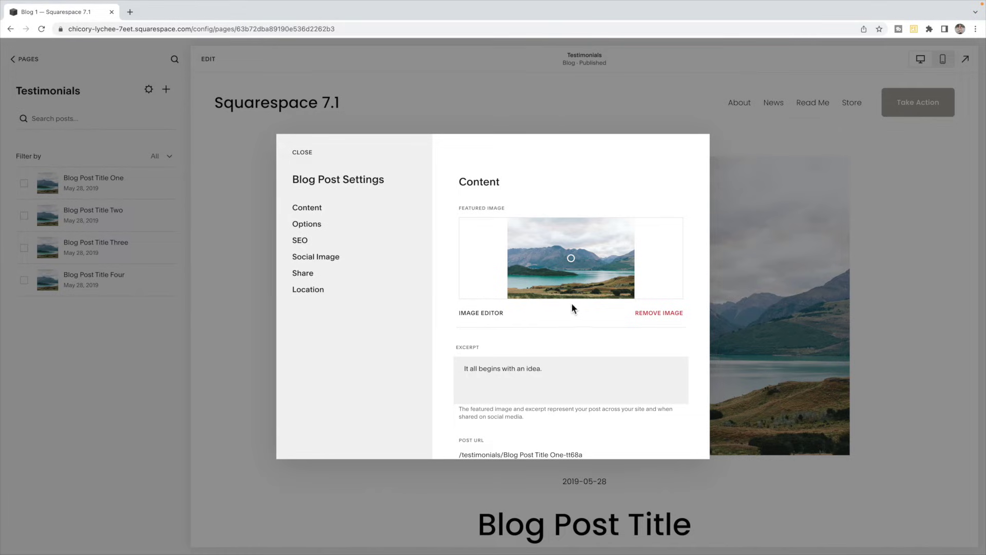
scroll(572, 308, down, 1)
drag(557, 324, 461, 321)
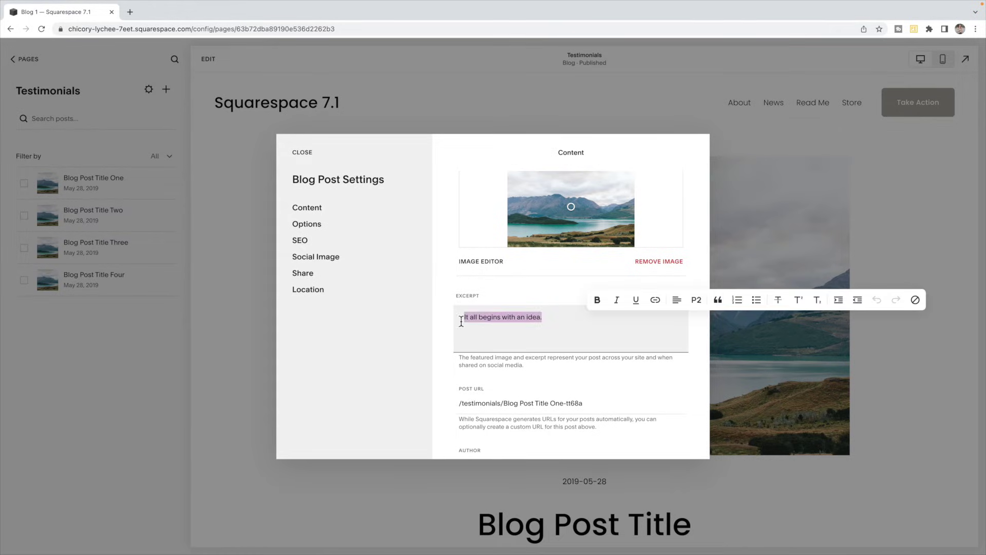
key(BackSpace)
text(Rebecca is fantasti)
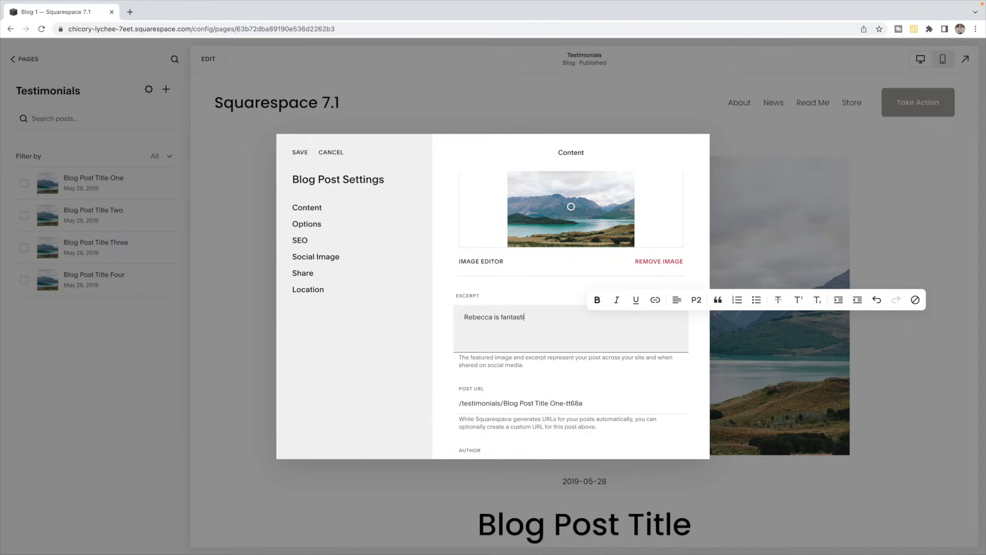
Copy the testimonial sentence in the excerpt and paste it six more times after itself
drag(549, 327, 461, 322)
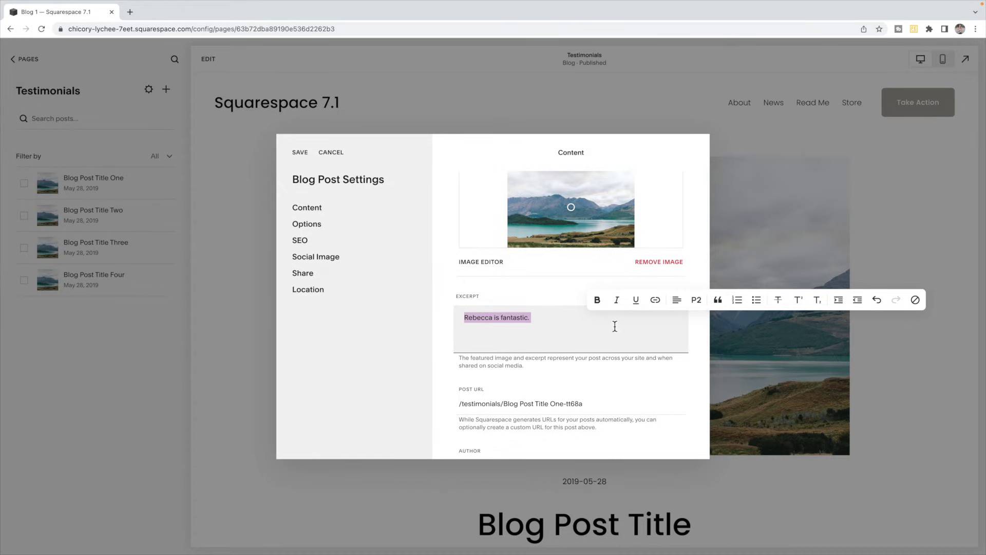
click(594, 329)
key(ctrl+v)
key(ctrl+v)
key(ctrl+v)
key(ctrl+v)
key(ctrl+v)
key(ctrl+v)
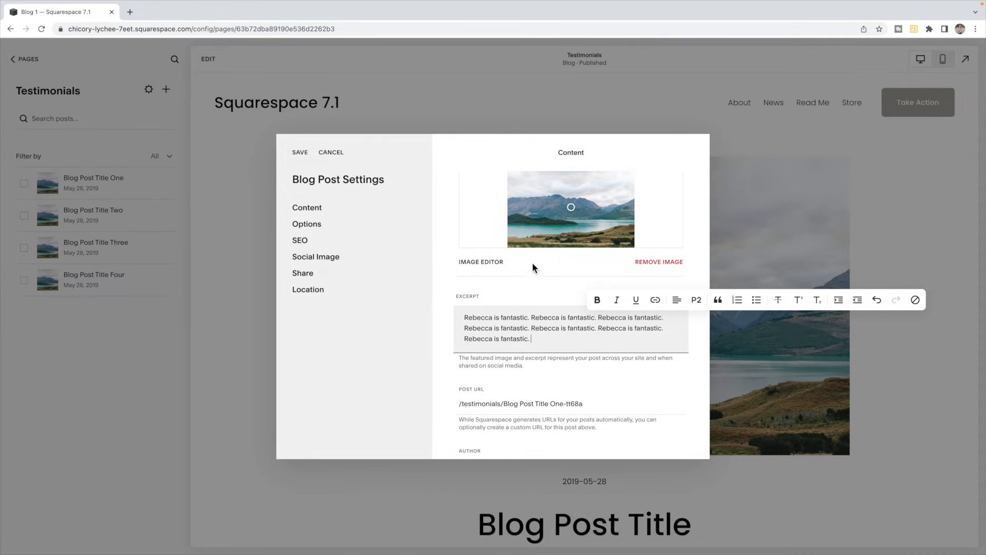
Replace the post's featured image with the free stock photo of a red-haired woman, searching for "person"
click(658, 262)
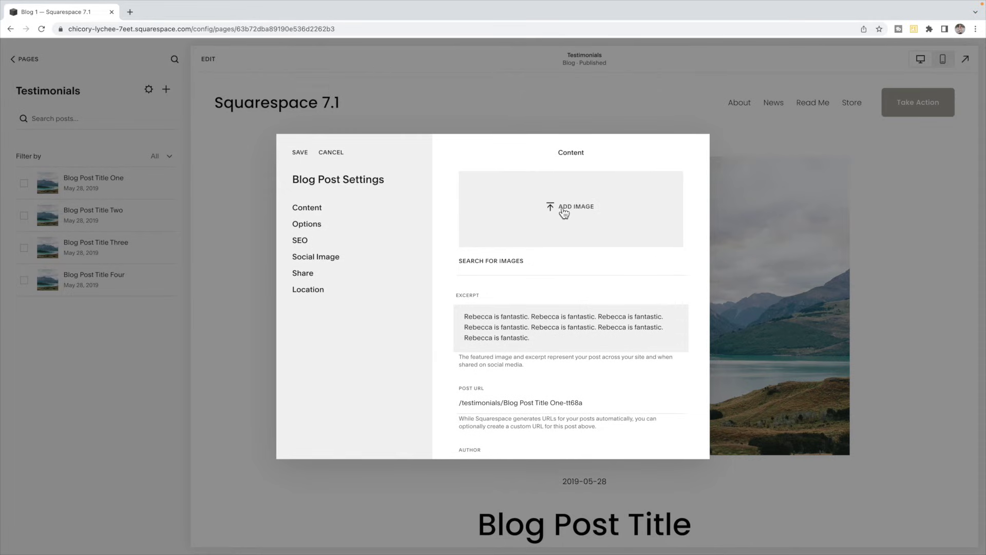
click(519, 263)
click(362, 174)
click(359, 194)
text(person)
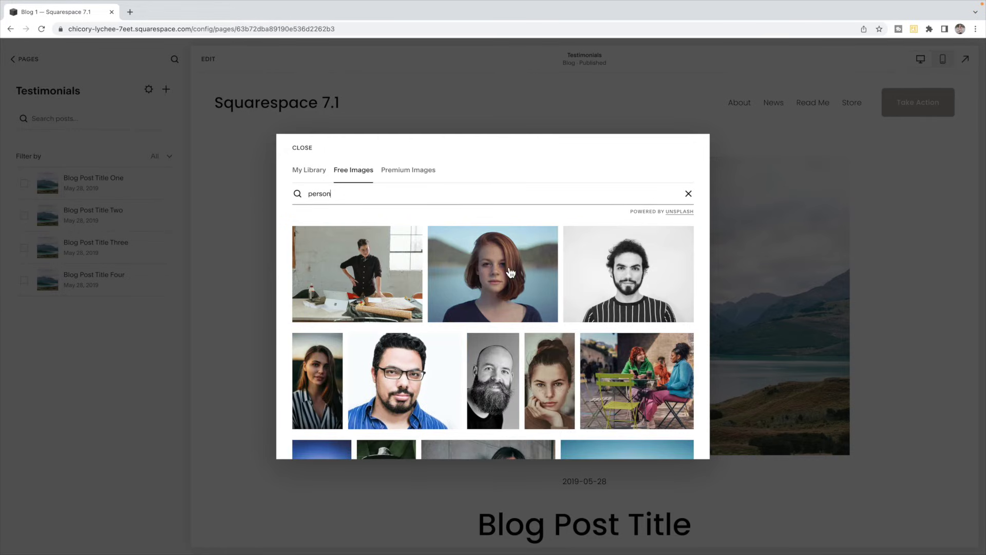
click(511, 272)
click(612, 345)
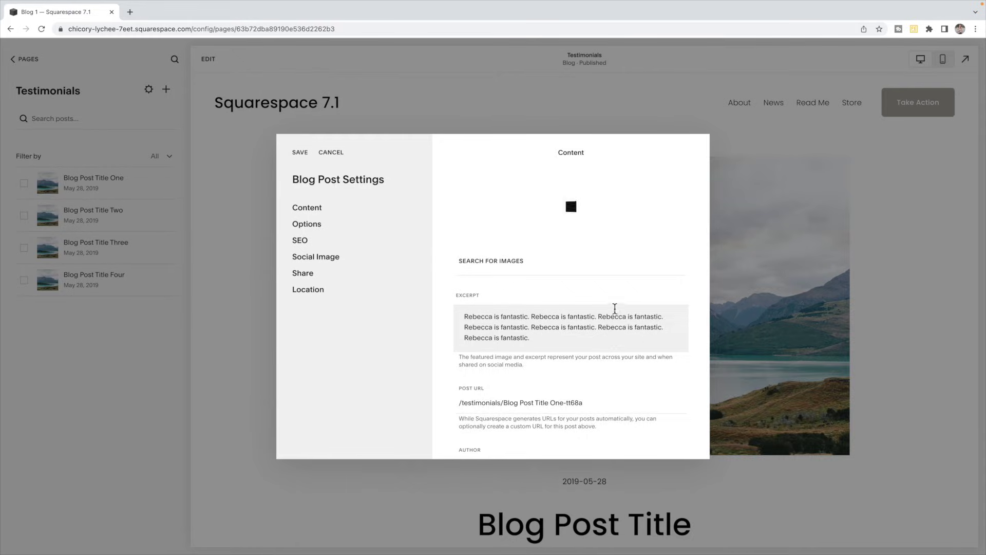
Add the reviewer's first name as a right-aligned line below the excerpt text and save the post settings
click(615, 308)
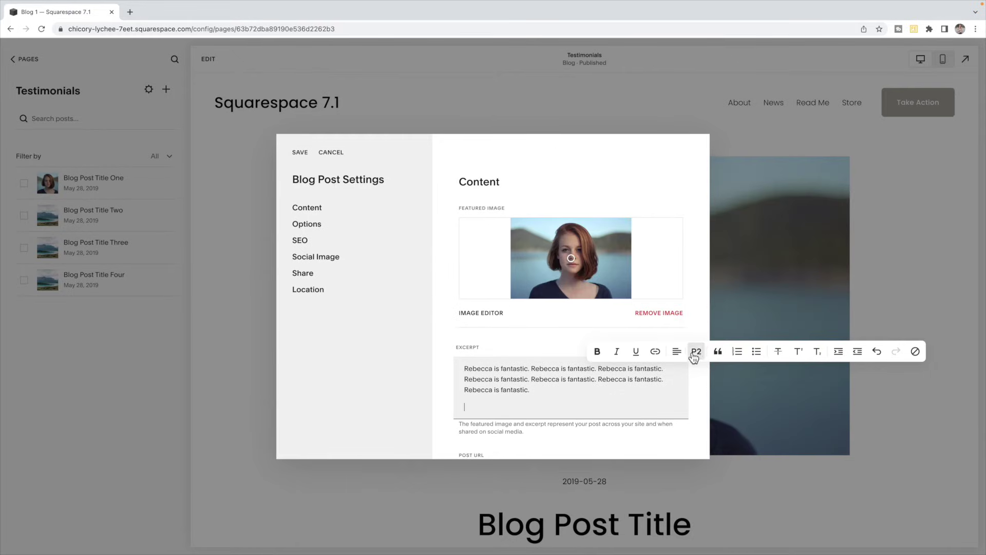
click(670, 408)
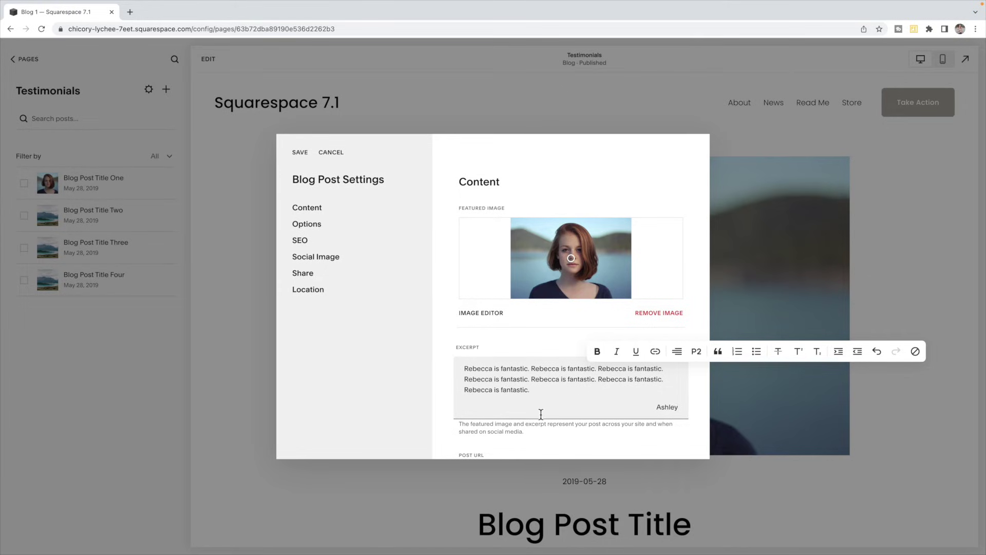
click(300, 152)
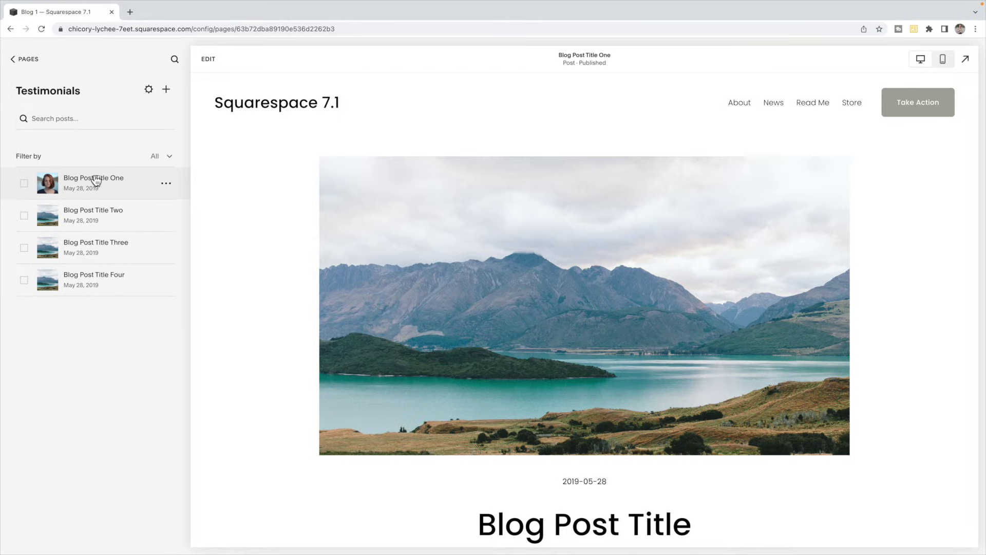
Edit the Home page's Summary block to display the Testimonials page, with primary metadata set to None
click(30, 60)
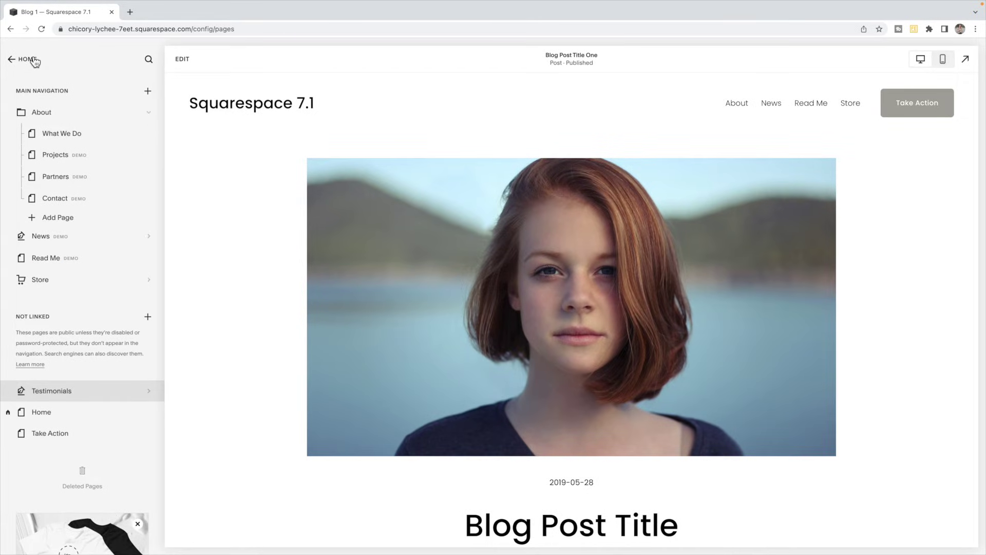
click(79, 417)
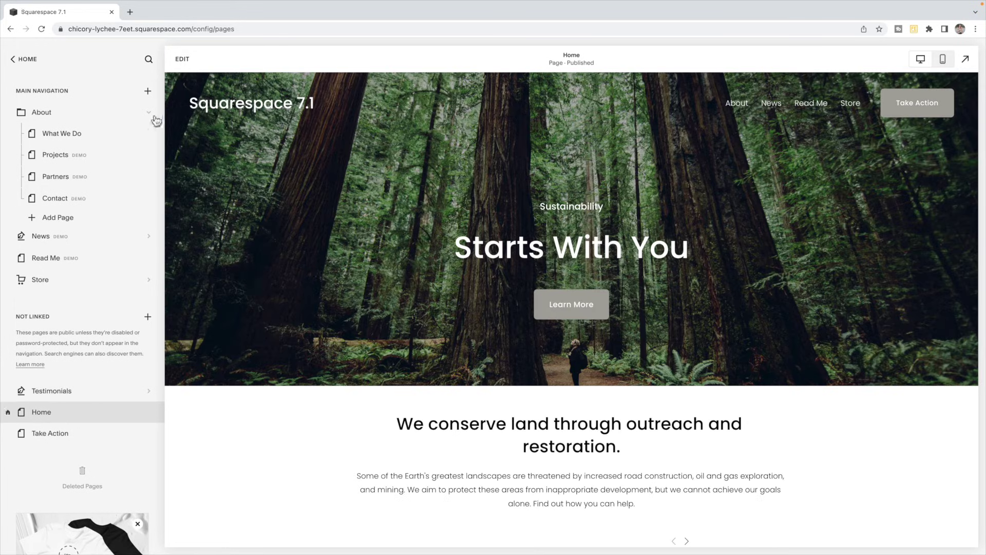
click(183, 59)
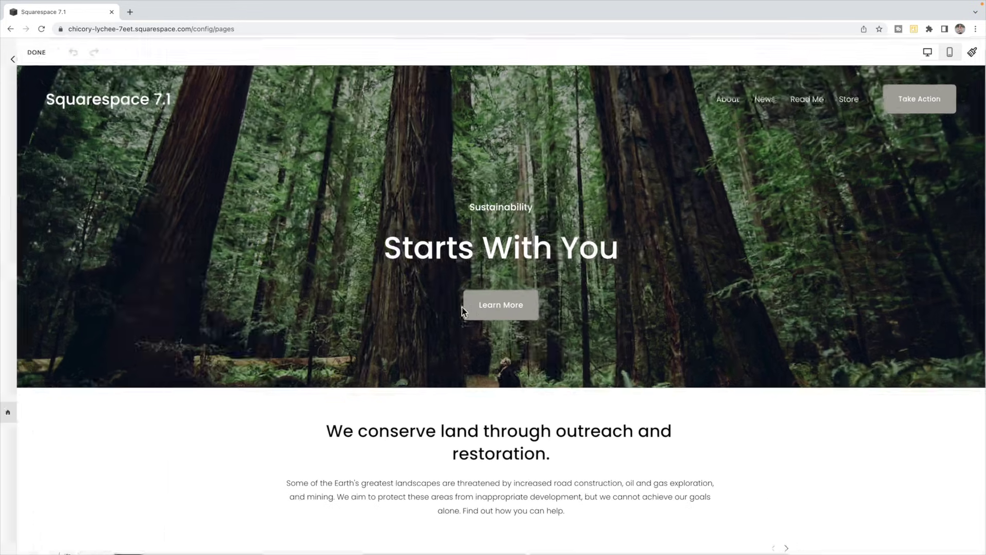
scroll(465, 301, down, 4)
scroll(465, 305, down, 2)
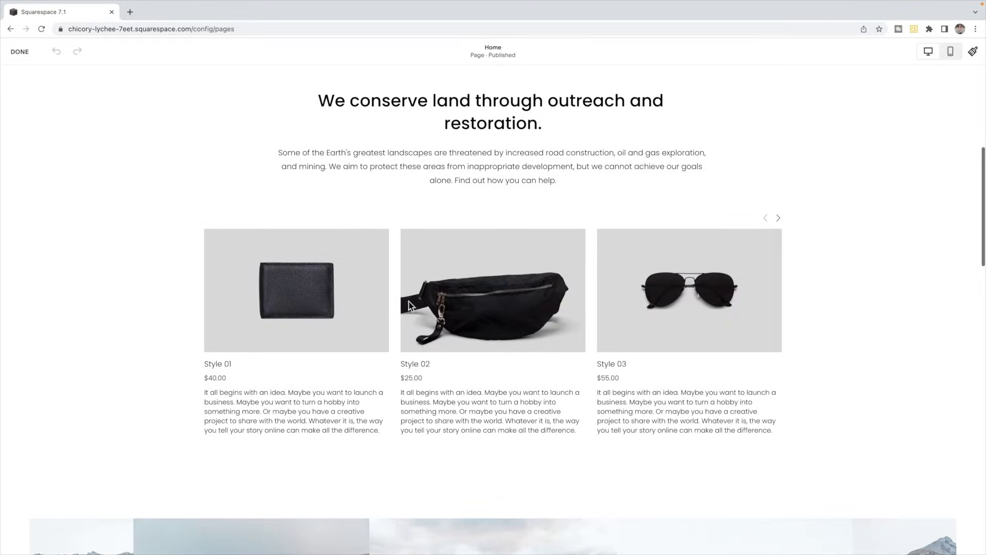
click(515, 288)
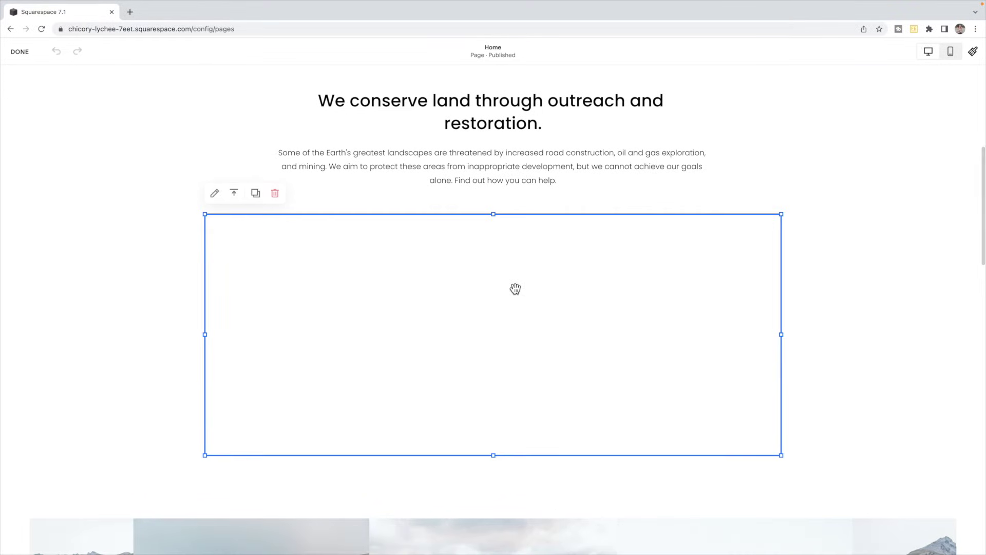
click(215, 194)
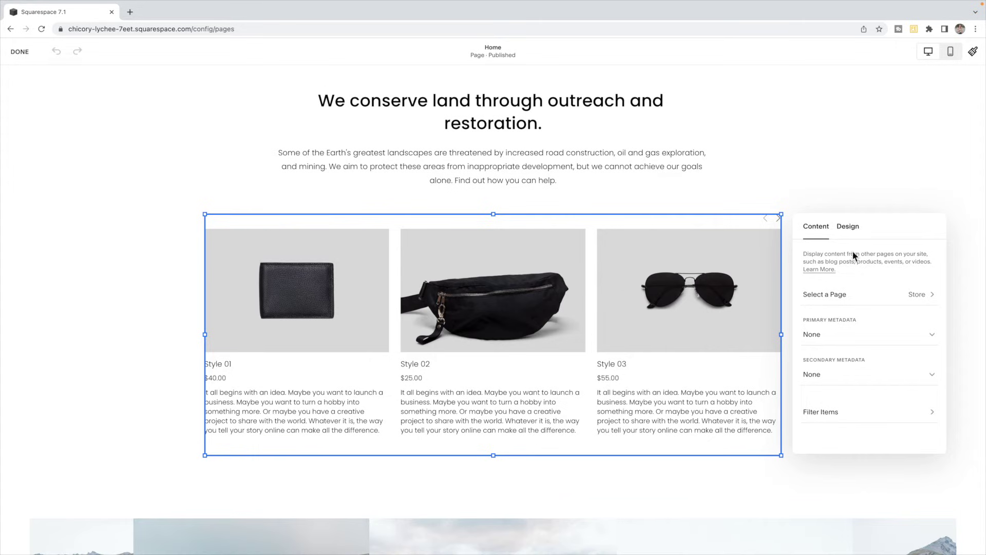
click(874, 296)
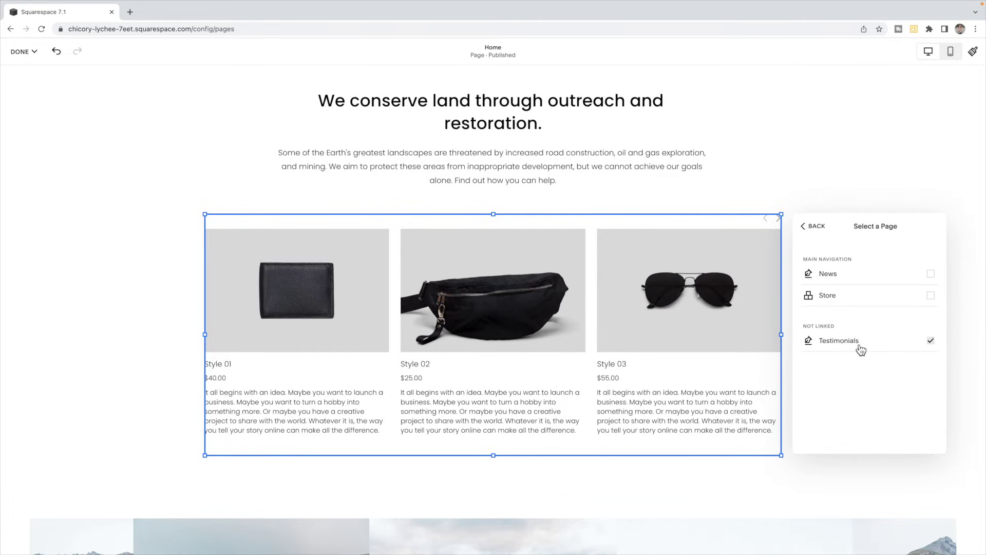
click(860, 348)
click(812, 227)
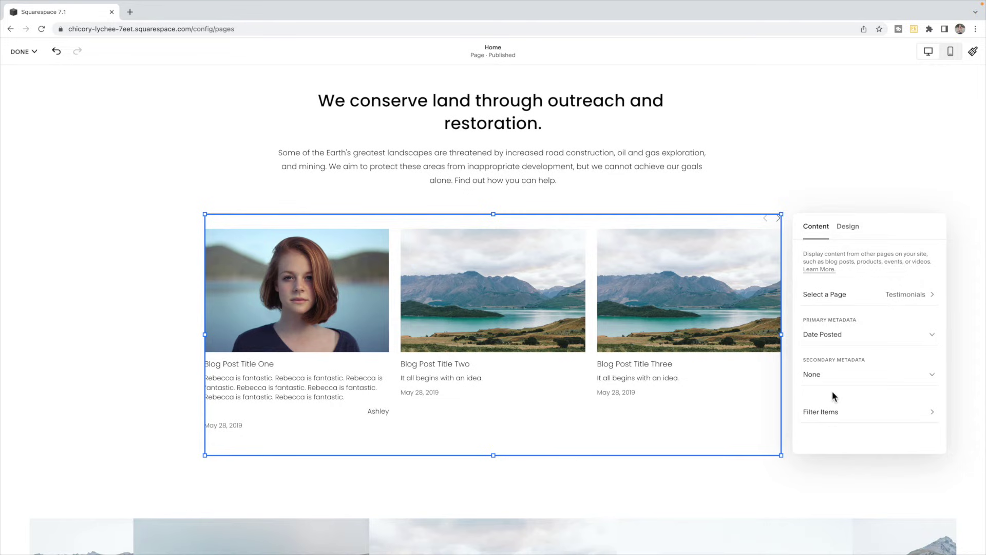
click(852, 341)
click(835, 314)
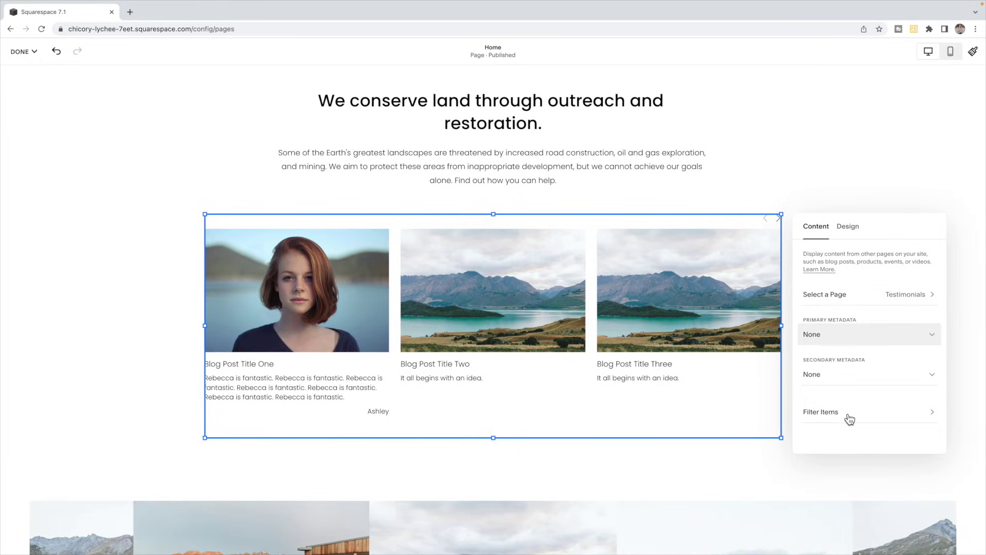
Set the Summary carousel's design to one item per row and turn off the Title element
click(849, 226)
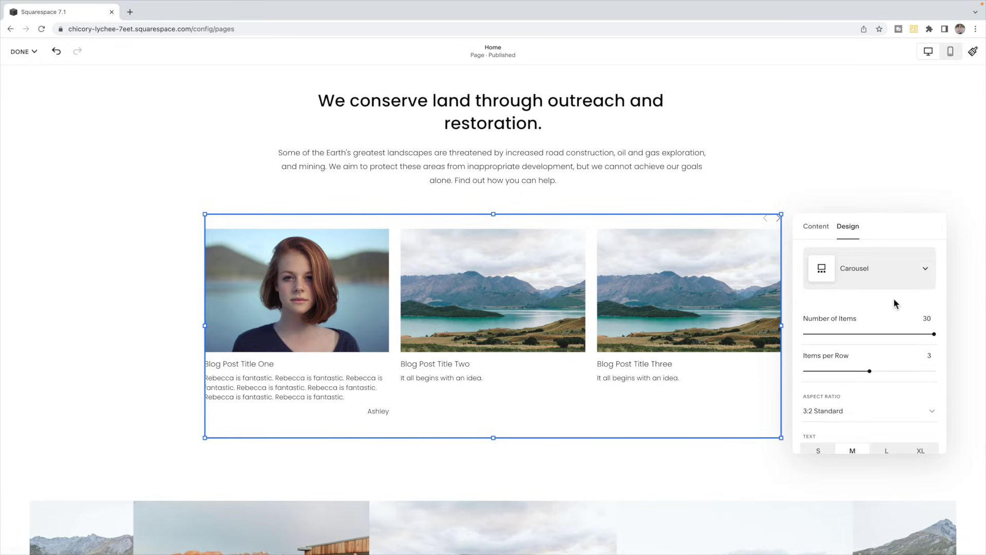
scroll(893, 303, down, 1)
drag(869, 354, 807, 354)
scroll(903, 362, down, 3)
scroll(902, 359, down, 5)
click(930, 301)
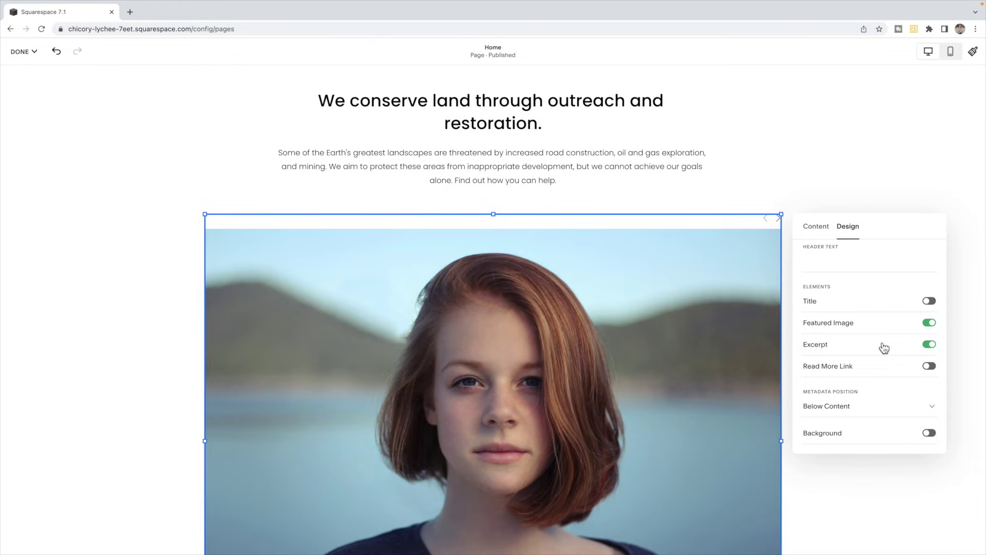
click(898, 490)
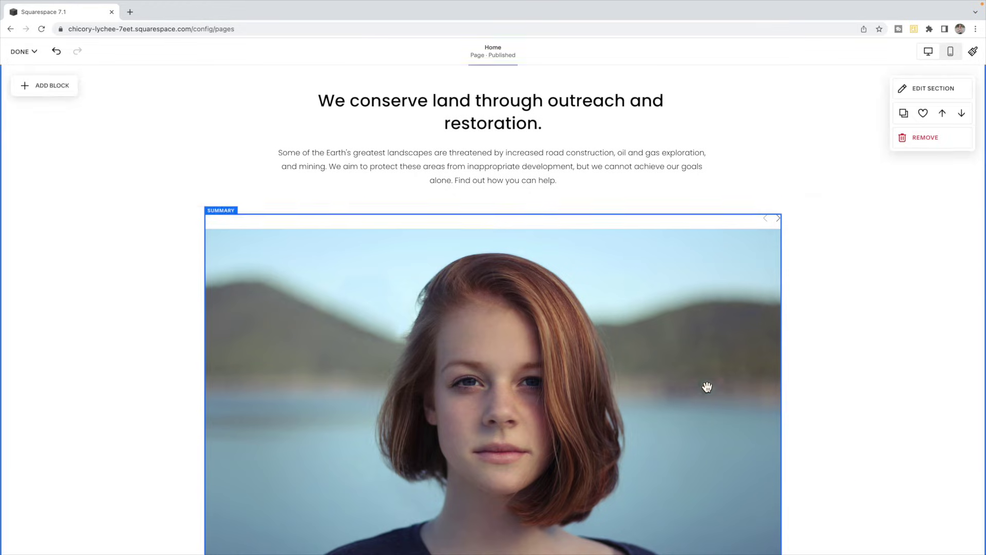
Shrink the Summary block to about half its width and centre it beneath the intro paragraph
scroll(707, 388, down, 4)
drag(783, 468, 580, 103)
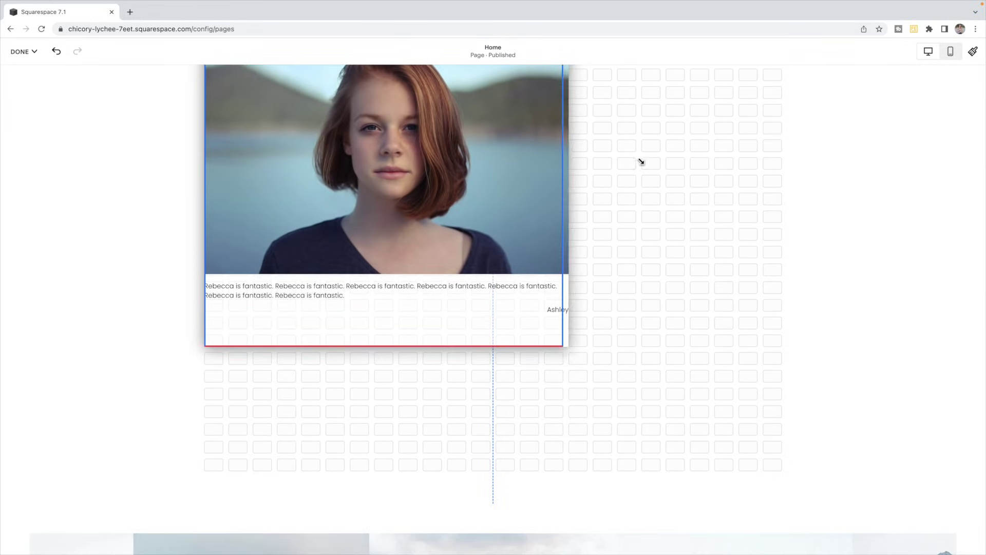
scroll(718, 225, up, 2)
drag(563, 469, 492, 402)
drag(479, 267, 571, 265)
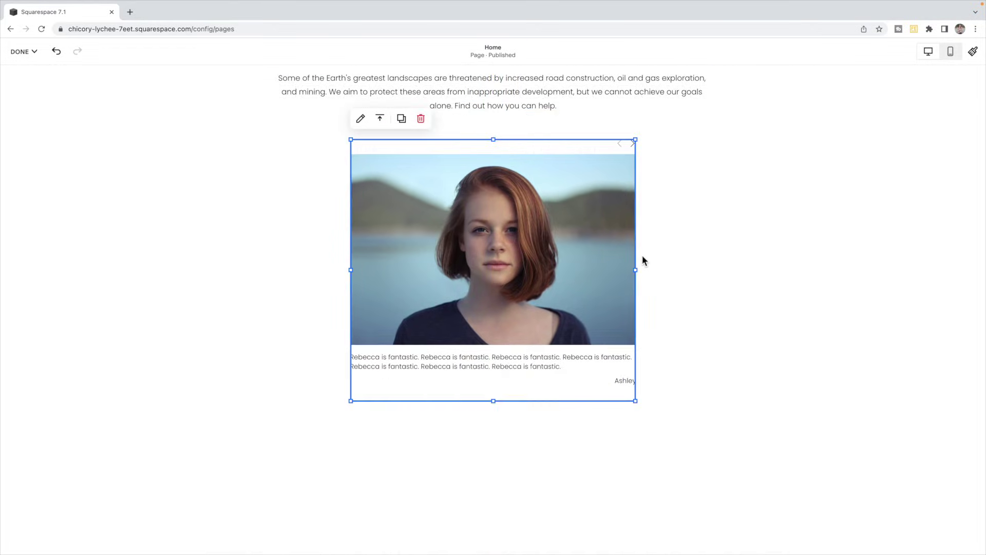
Shorten the section so it ends just below the testimonial carousel, and save the Home page and exit editing
scroll(732, 257, down, 3)
drag(865, 444, 729, 187)
scroll(727, 182, up, 4)
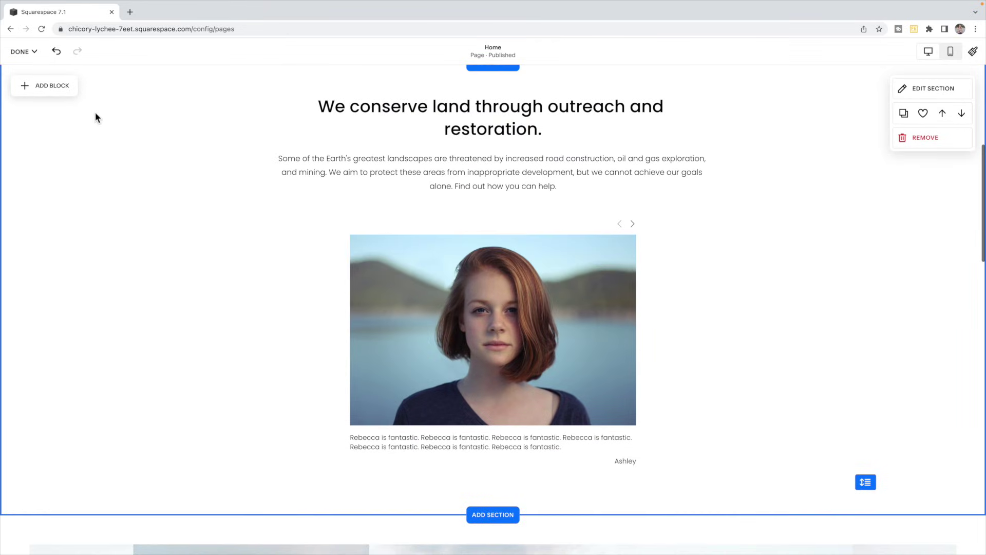
click(20, 51)
click(21, 81)
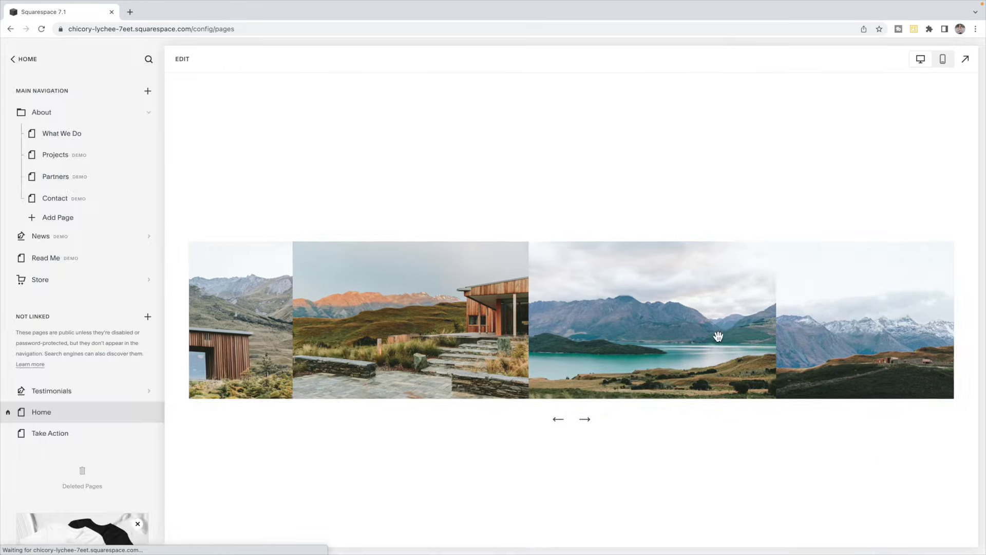
scroll(717, 334, down, 6)
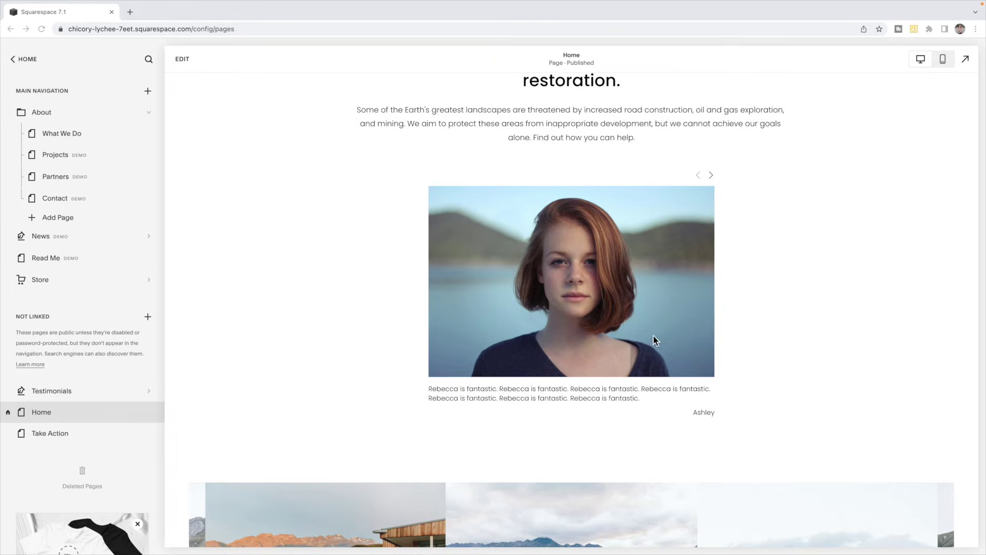
Open the site's Custom CSS and add a .summary-thumbnail-outer-container a rule with pointer-events: none !important and cursor: default !important
click(27, 60)
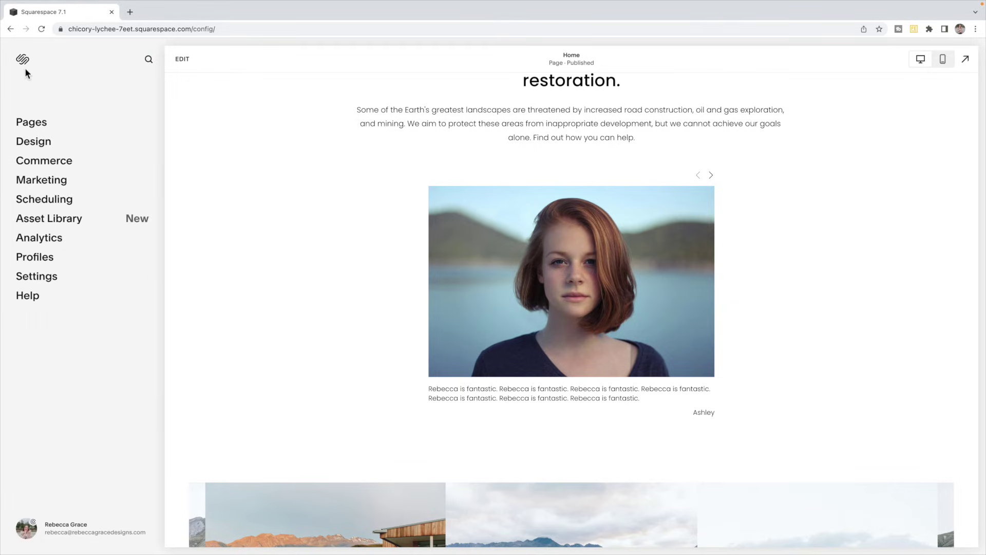
click(35, 144)
click(56, 264)
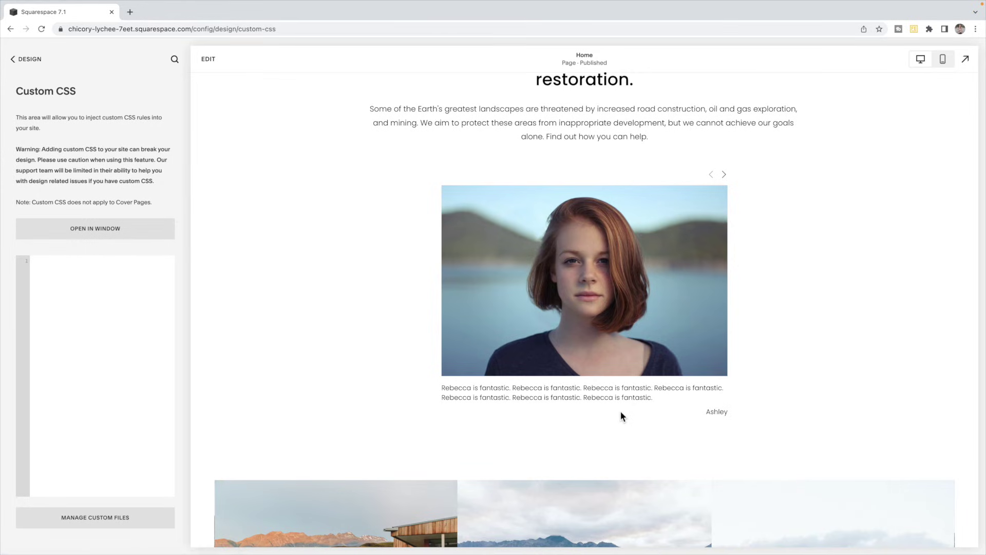
text(.summary-thumbnail-outer-container a{     pointer-events: none !important; /*turns off the ability to click on the image */     cursor: default !important;   })
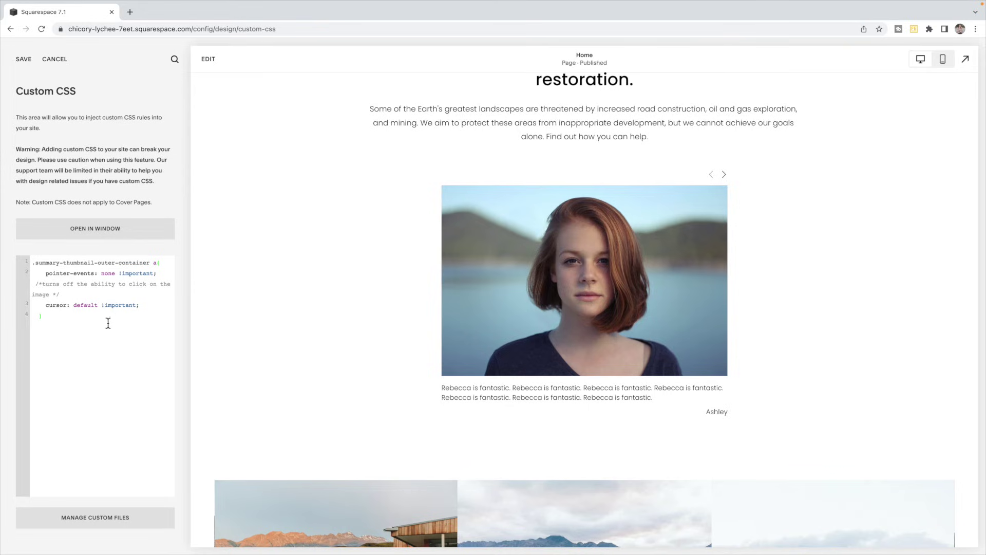
Check the thumbnail rule's selector and browse the testimonial carousel one item forward and back in the preview
drag(32, 264, 153, 266)
click(176, 270)
click(725, 176)
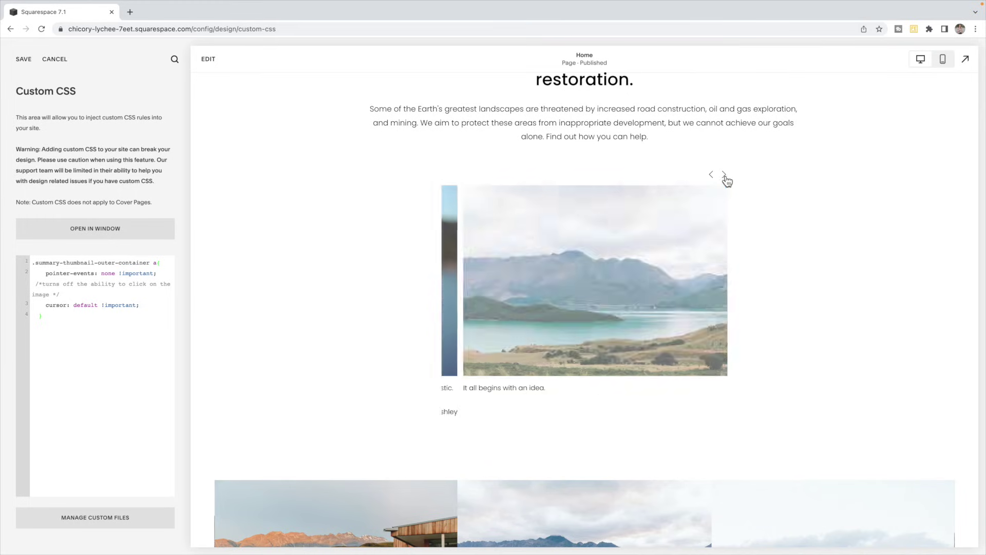
click(711, 175)
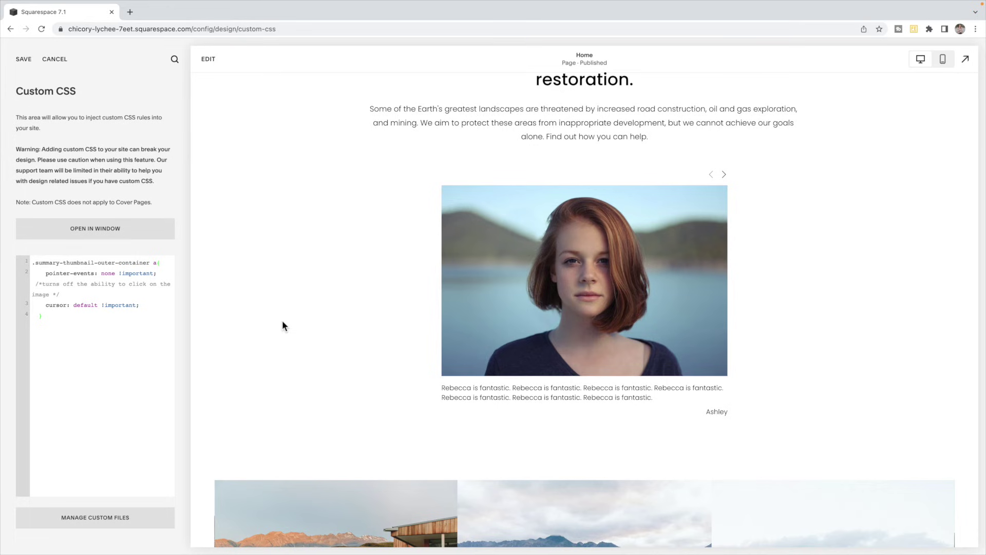
Start a second CSS rule with the selector .summary-excerpt p on a new line below the thumbnail rule
key(Return)
scroll(363, 170, up, 1)
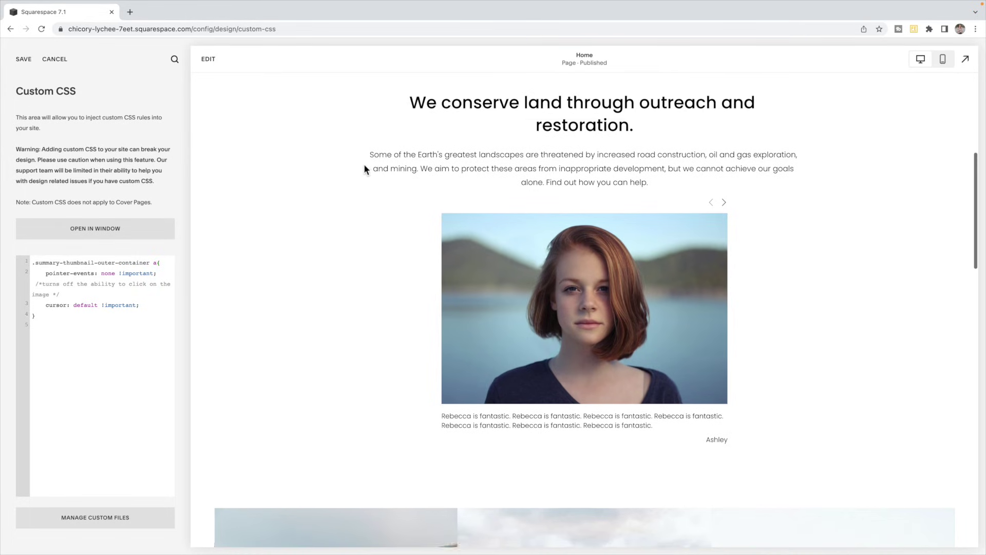
scroll(364, 164, down, 2)
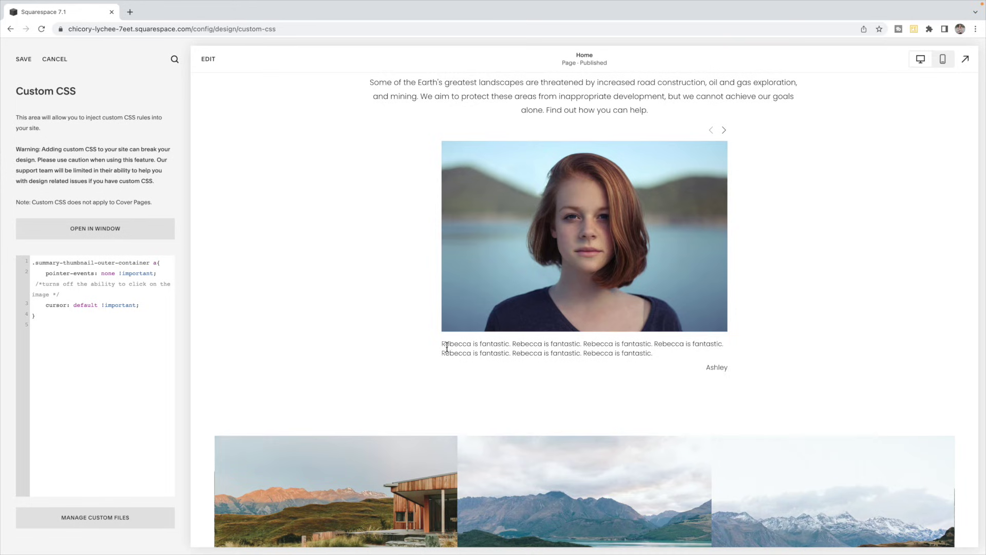
text(.sumar)
key(BackSpace)
key(BackSpace)
key(BackSpace)
text(ar)
key(BackSpace)
key(BackSpace)
text(mary-excerpt p {)
Give the excerpt rule a font-size of 1.5rem !important
key(Return)
text(font-size: 1.5rem !)
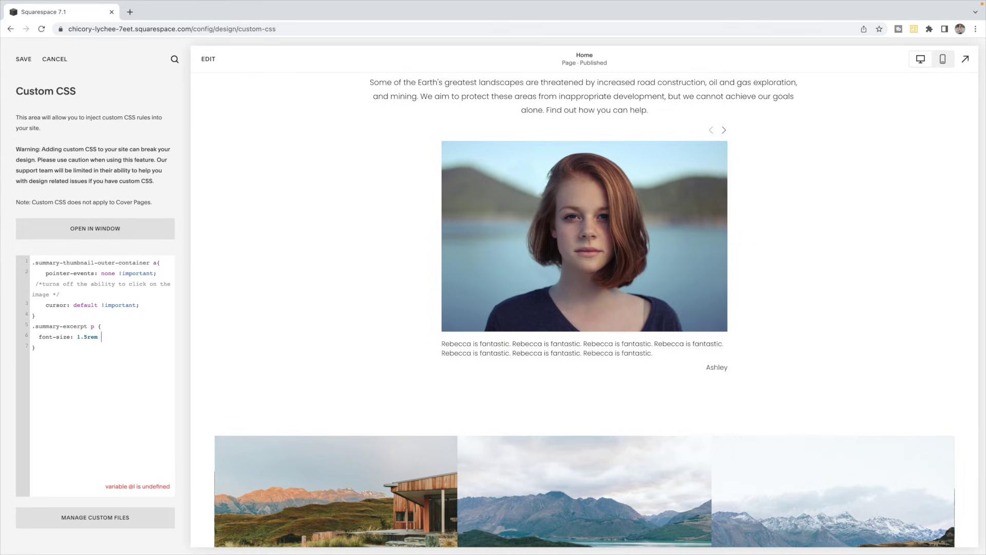
text(impotan)
key(BackSpace)
key(BackSpace)
key(BackSpace)
text(rtant;)
Reduce the excerpt font size to 1.1rem
click(87, 337)
key(BackSpace)
text(3)
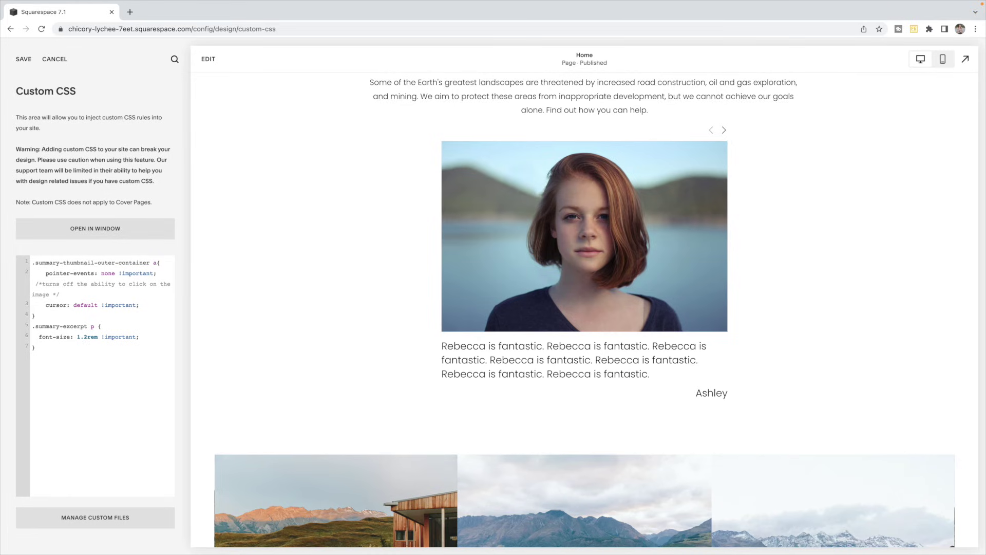
key(BackSpace)
text(1)
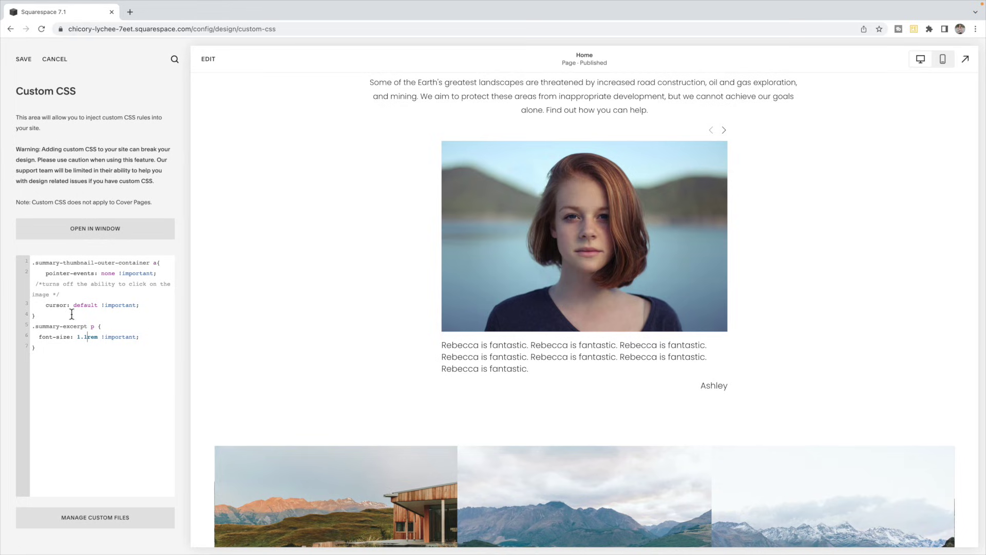
Add padding-top: 2vw above the font-size line in the excerpt rule and save the custom CSS
key(Return)
text(padding-top: )
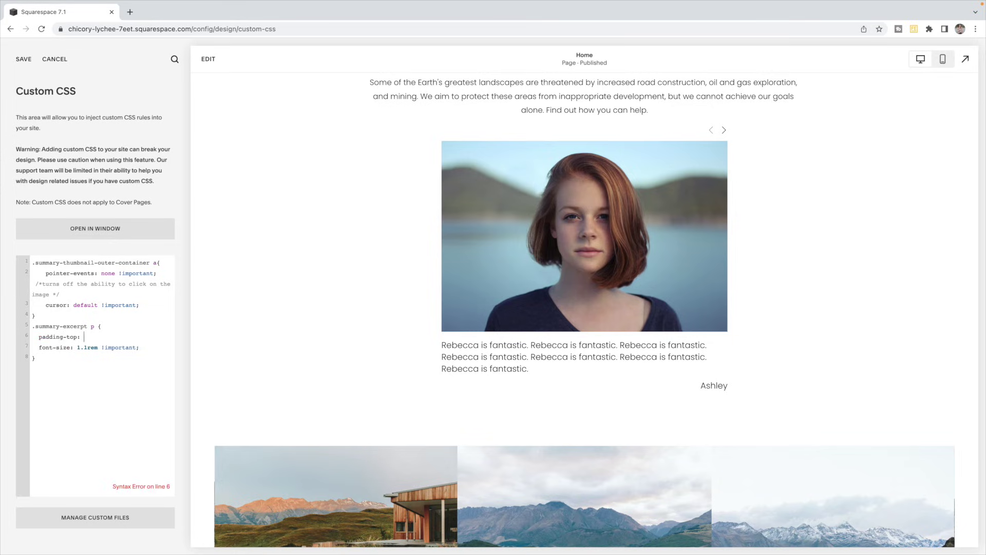
text(2vw;)
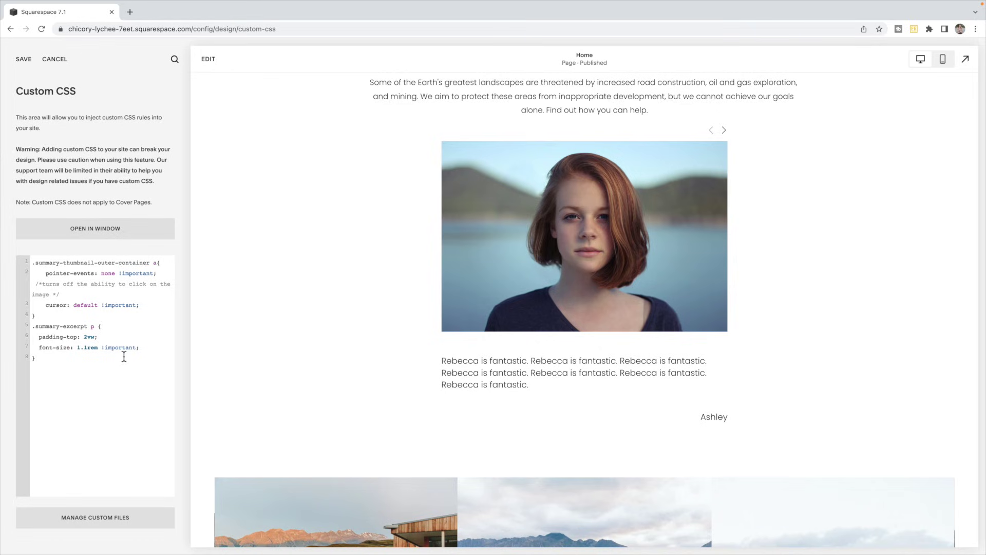
click(24, 61)
Review the styled testimonial carousel on the Home page in edit mode, and exit editing to examine it in the preview
scroll(976, 330, up, 1)
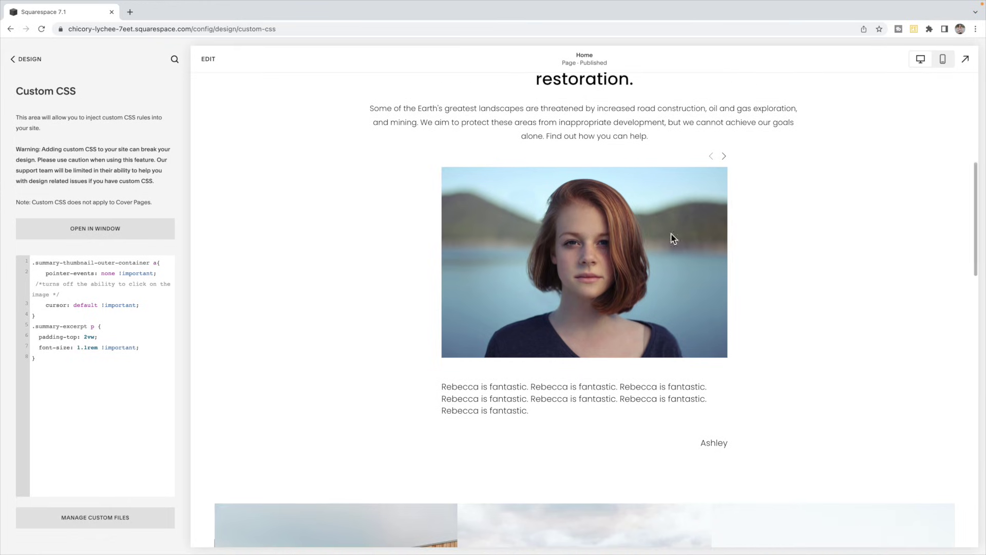
click(220, 67)
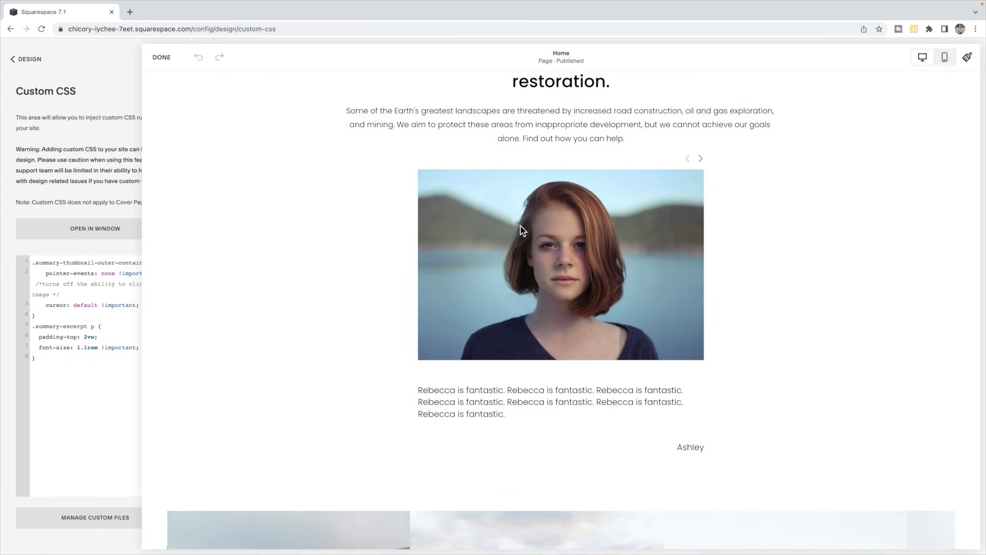
scroll(535, 230, down, 2)
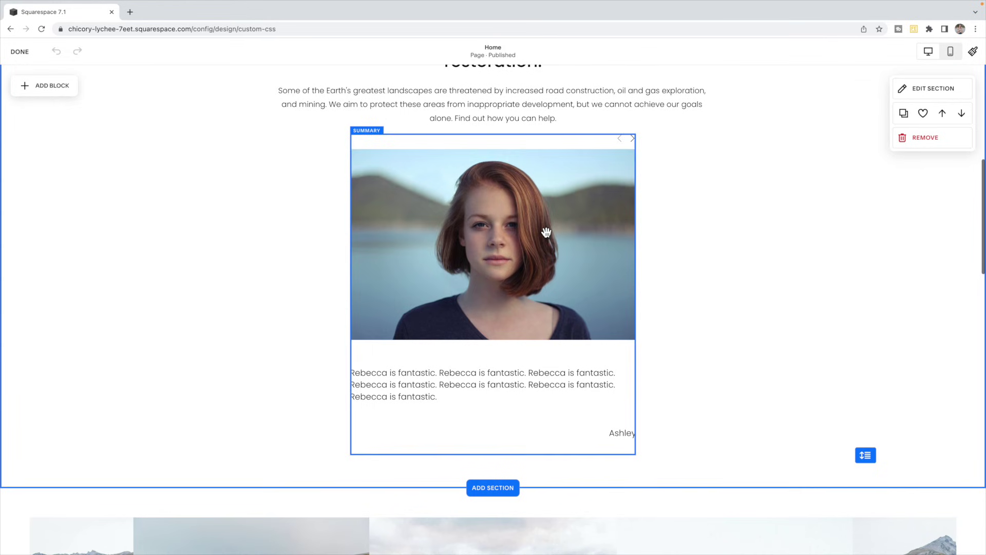
scroll(758, 250, down, 1)
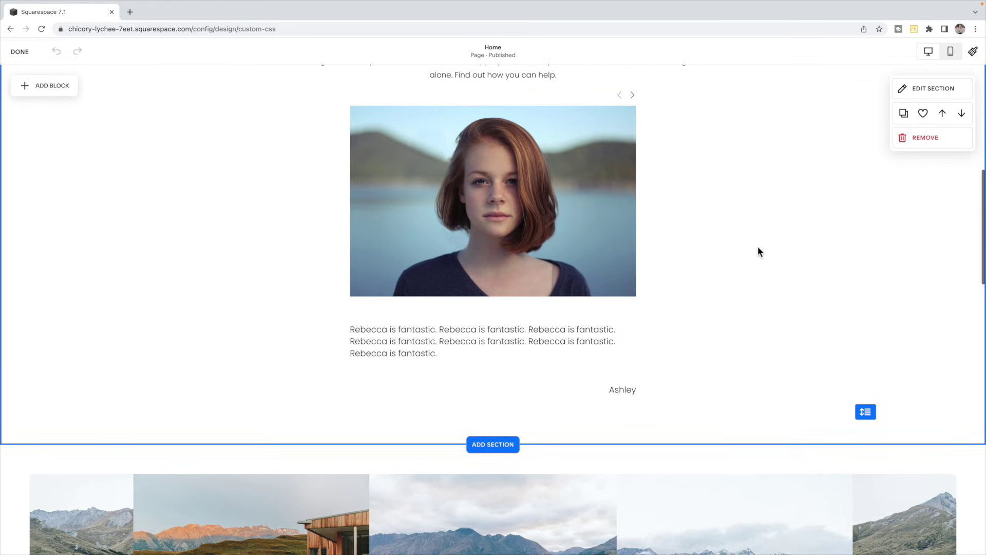
scroll(758, 250, up, 1)
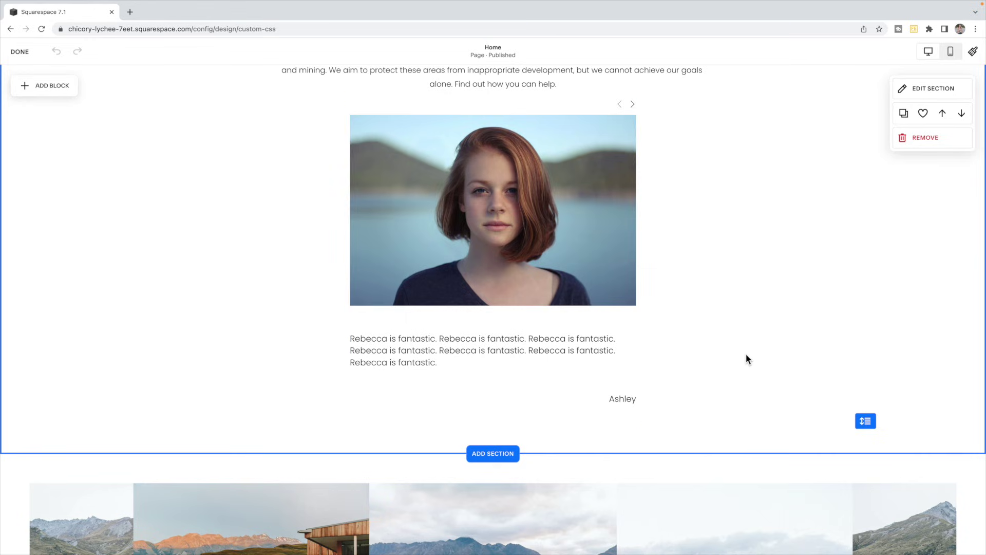
scroll(748, 350, up, 1)
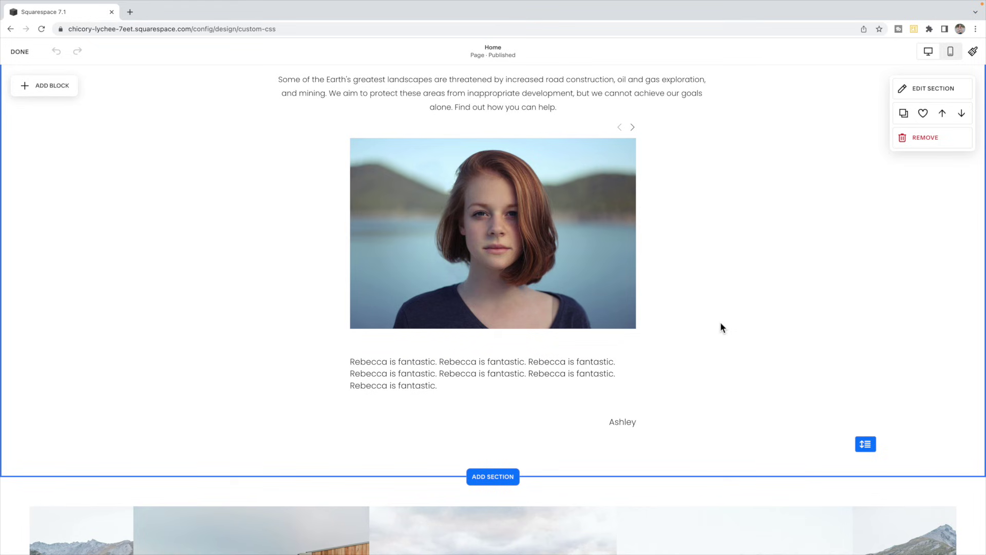
scroll(720, 321, down, 2)
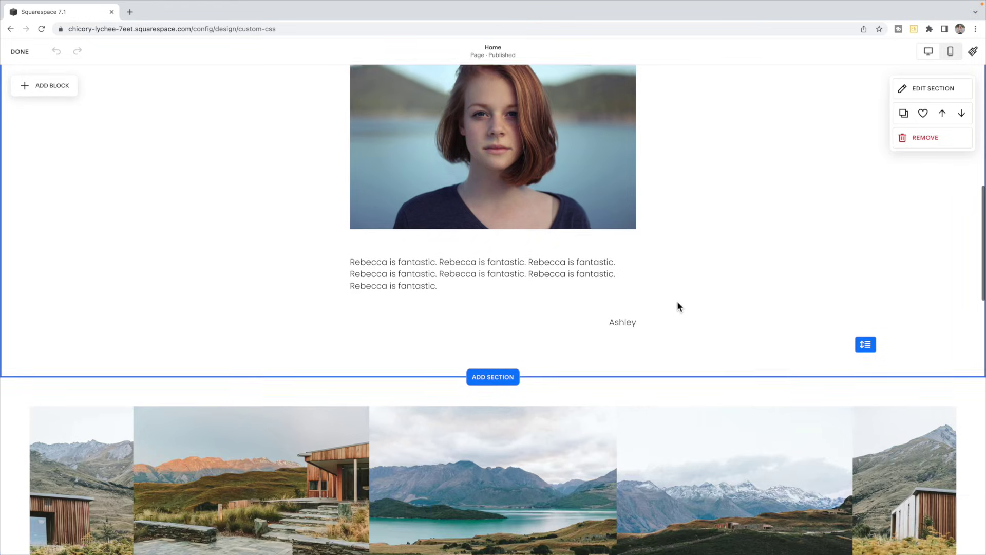
scroll(678, 303, up, 2)
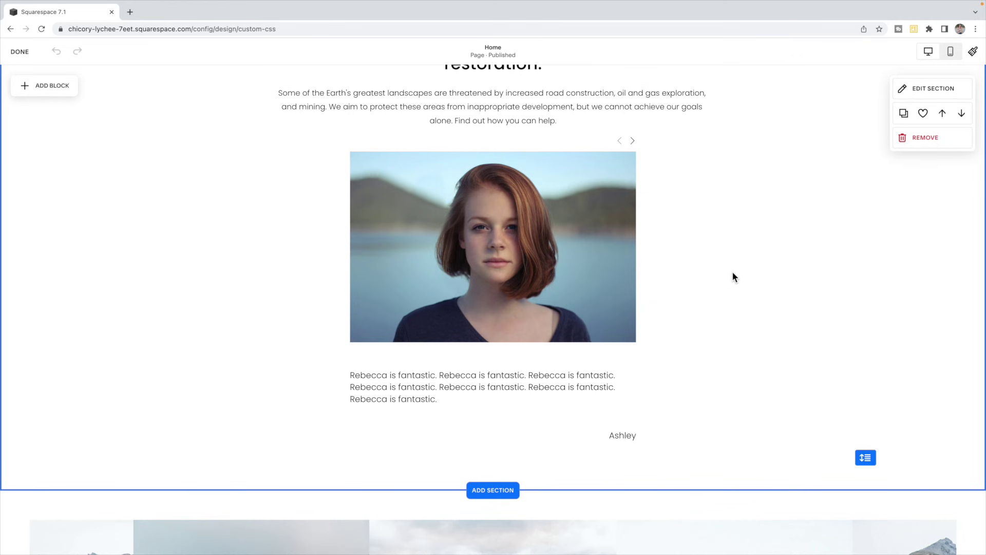
click(29, 60)
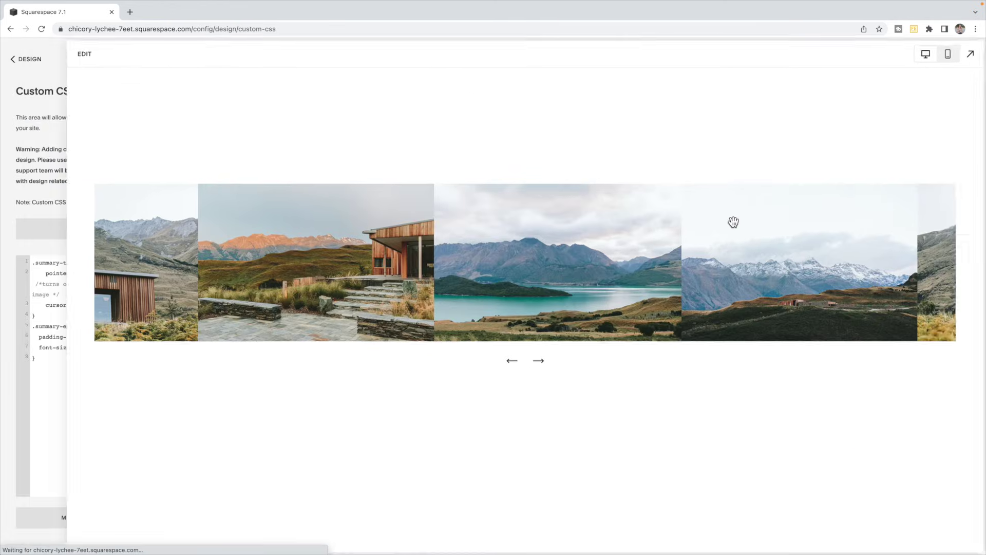
scroll(742, 246, down, 6)
scroll(742, 247, down, 1)
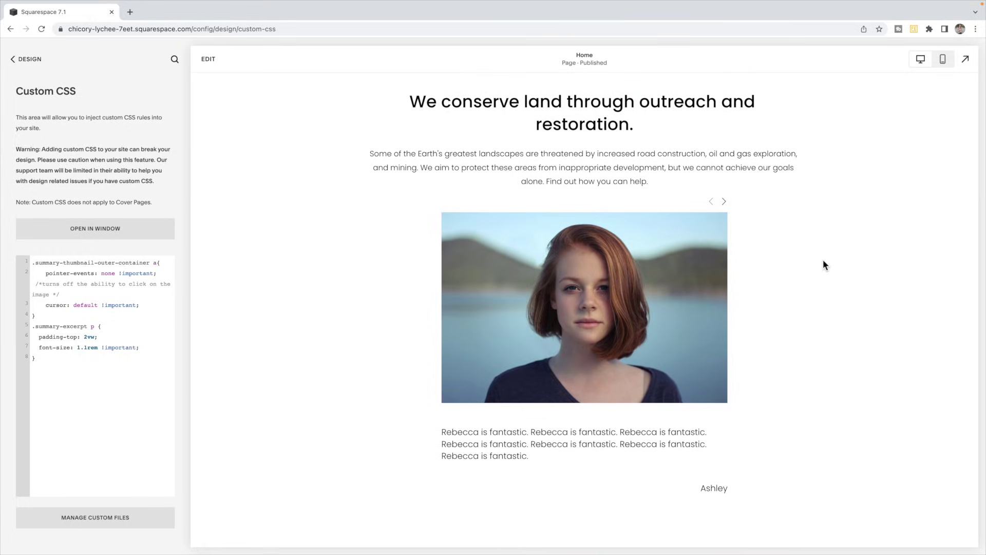